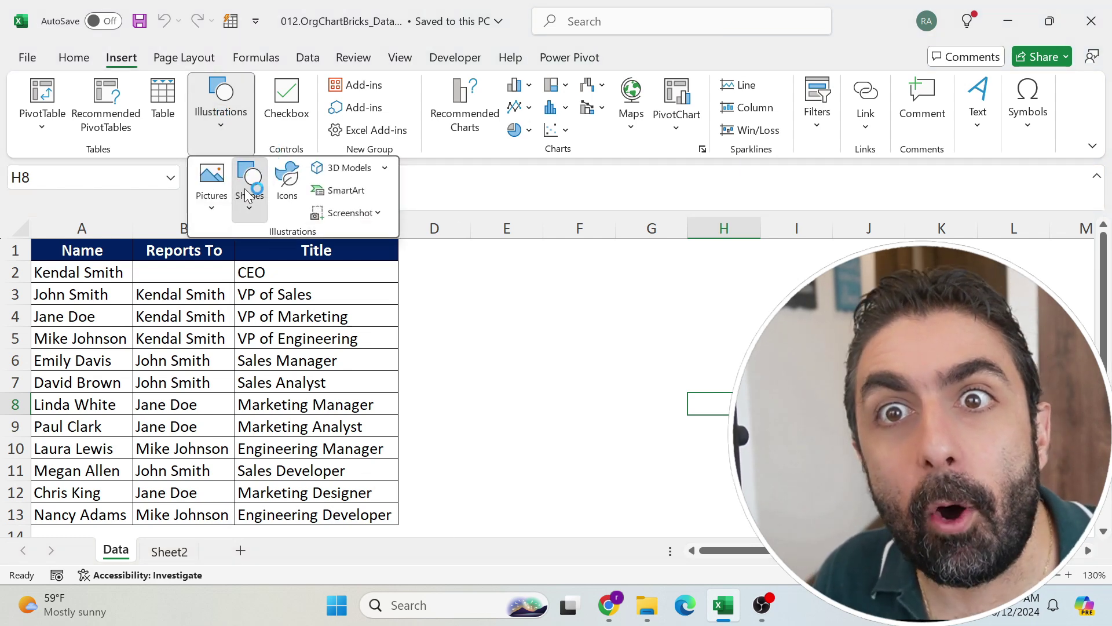
# Step: Draw a rectangle beside the table labelled 'Kendal, ceo'
pyautogui.click(245, 193)
pyautogui.click(294, 263)
pyautogui.moveTo(536, 269); pyautogui.dragTo(703, 350)
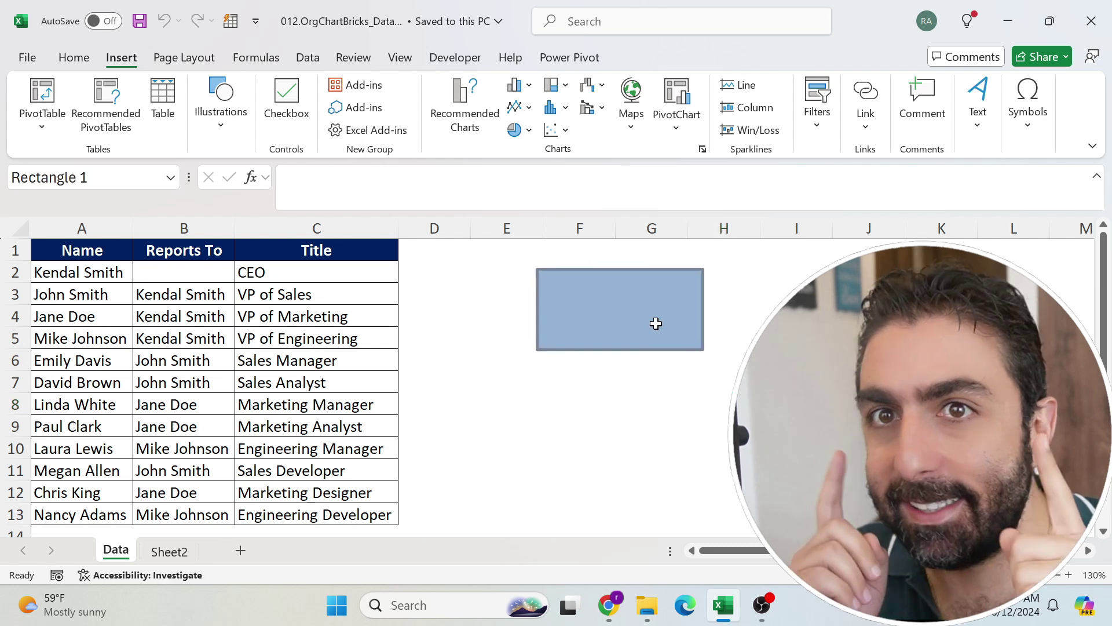
pyautogui.write('Kendal, ceo')
# Step: Duplicate the box into 'John VP' and 'Jane VP' boxes placed below Kendal's
pyautogui.hotkey('ctrl', 'd')
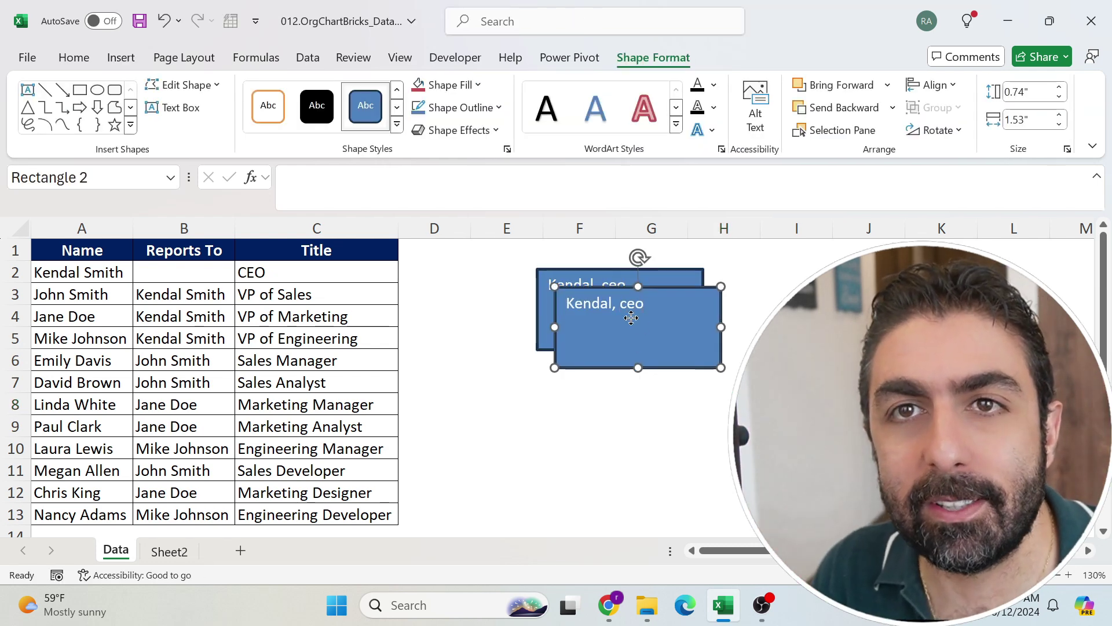
pyautogui.moveTo(643, 300); pyautogui.dragTo(509, 396)
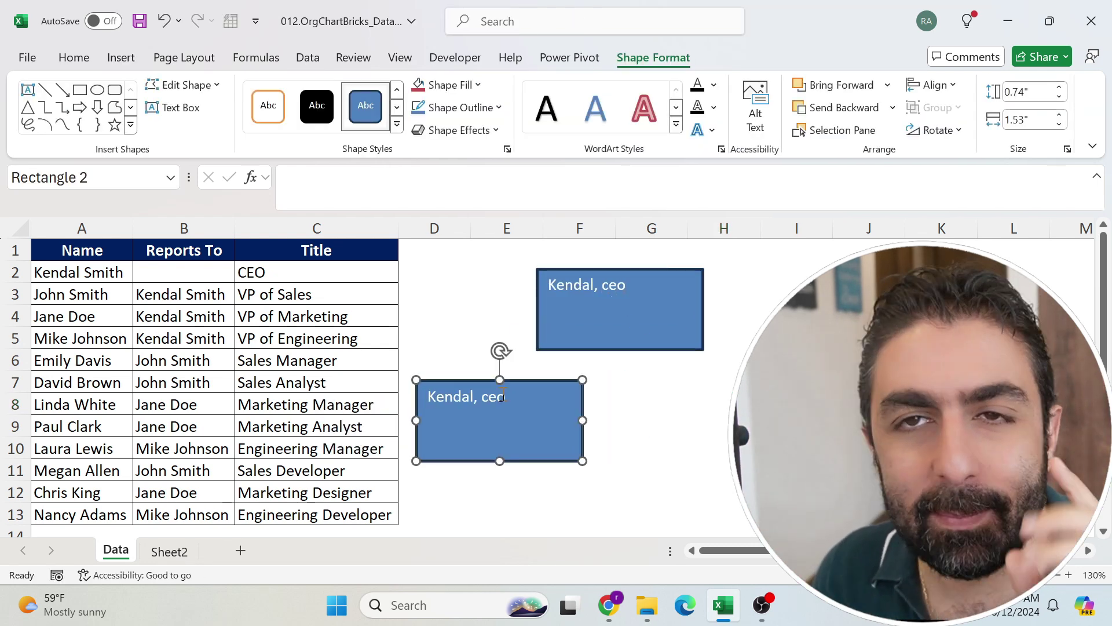
pyautogui.hotkey('ctrl', 'a')
pyautogui.write('John VP')
pyautogui.hotkey('ctrl', 'd')
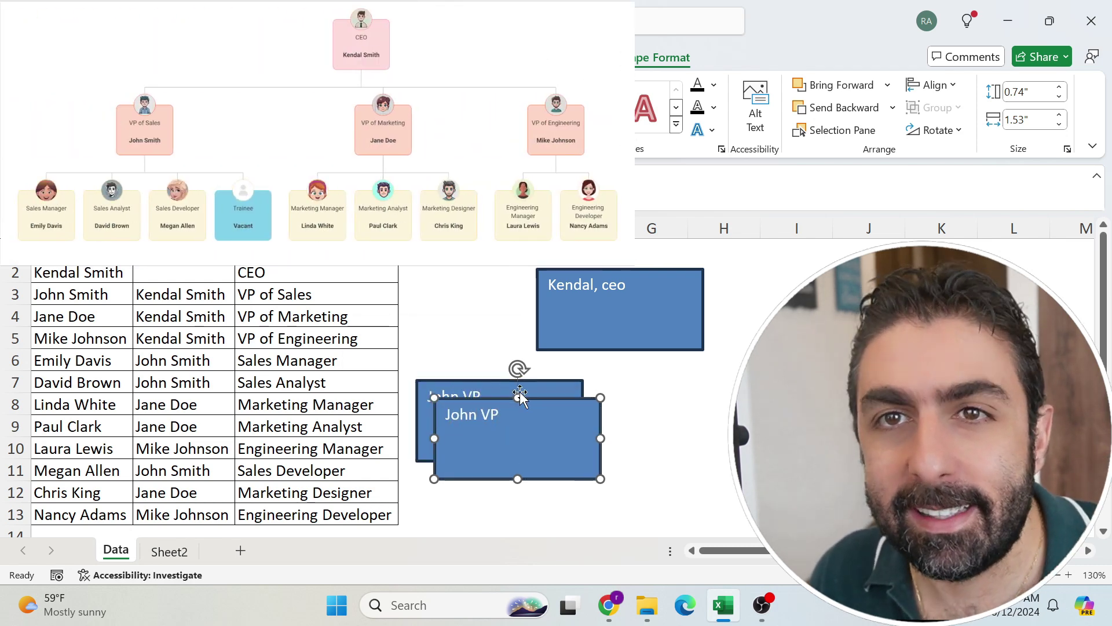
pyautogui.moveTo(520, 391); pyautogui.dragTo(665, 387)
pyautogui.doubleClick(661, 387)
pyautogui.write('Jane')
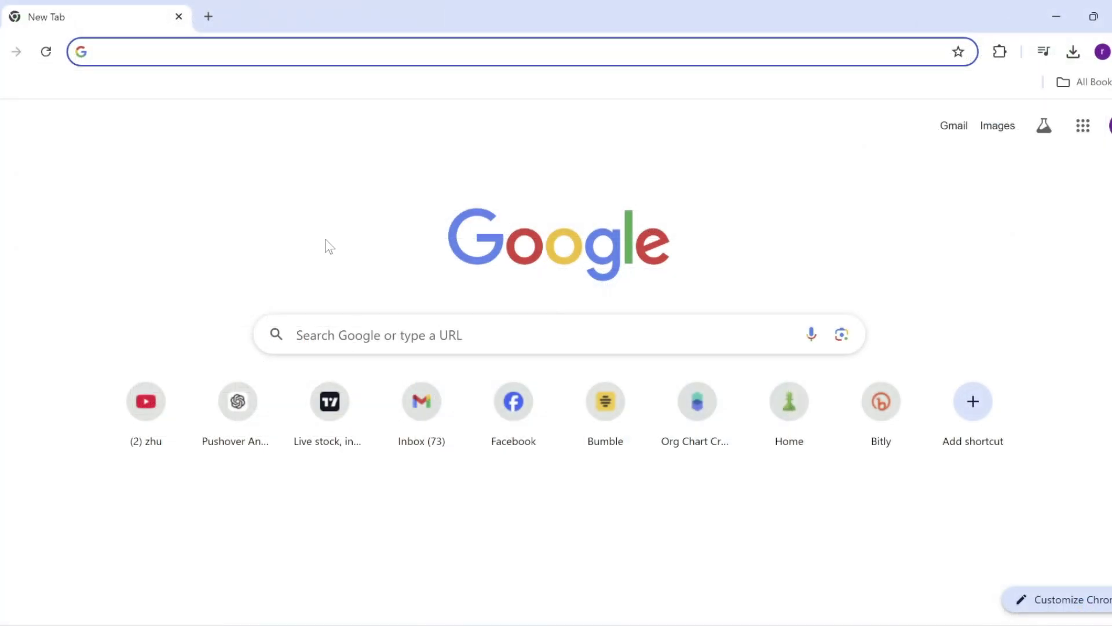
pyautogui.write('https://www.thebricks.com/org-chart')
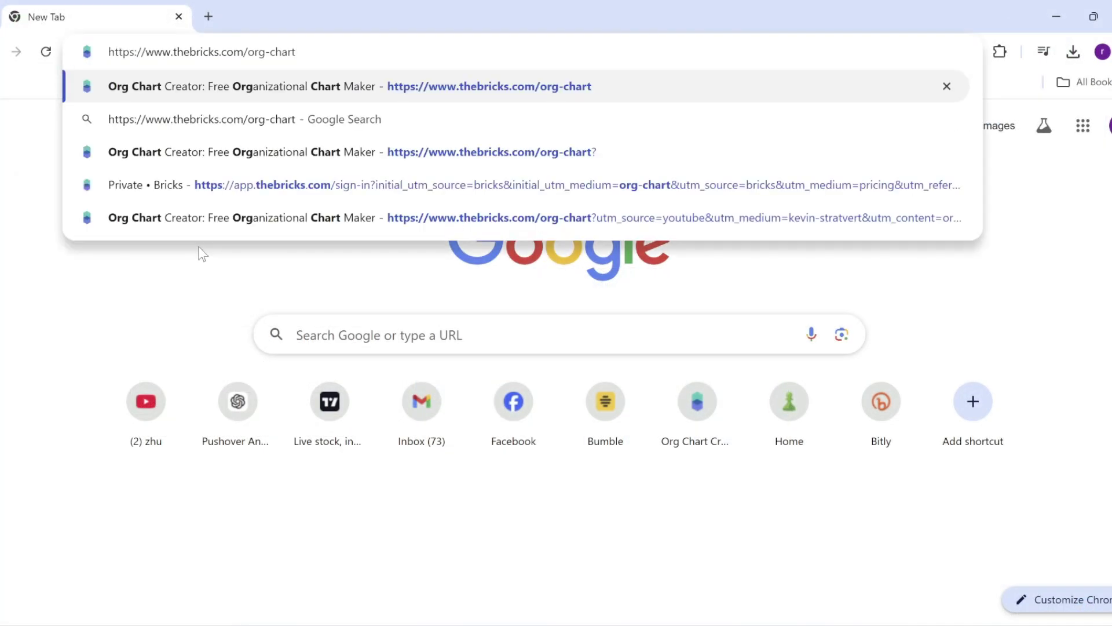
pyautogui.press('Return')
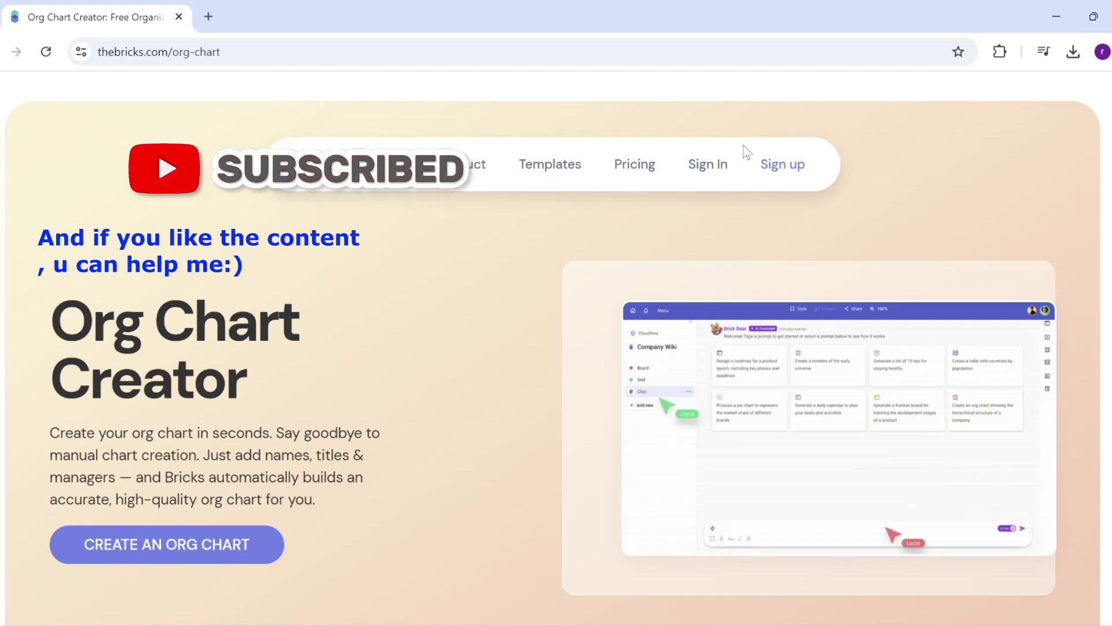
# Step: Review the Free $0 and Premium $20 prices and Free AI message limit, then go back
pyautogui.click(641, 171)
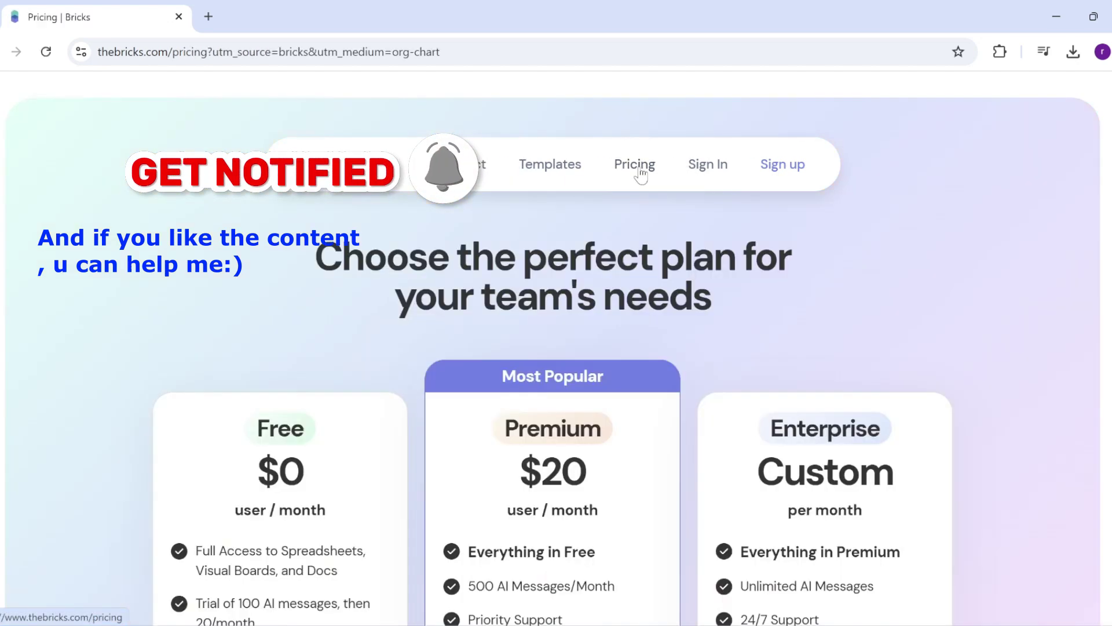
pyautogui.scroll(-3, 214, 394)
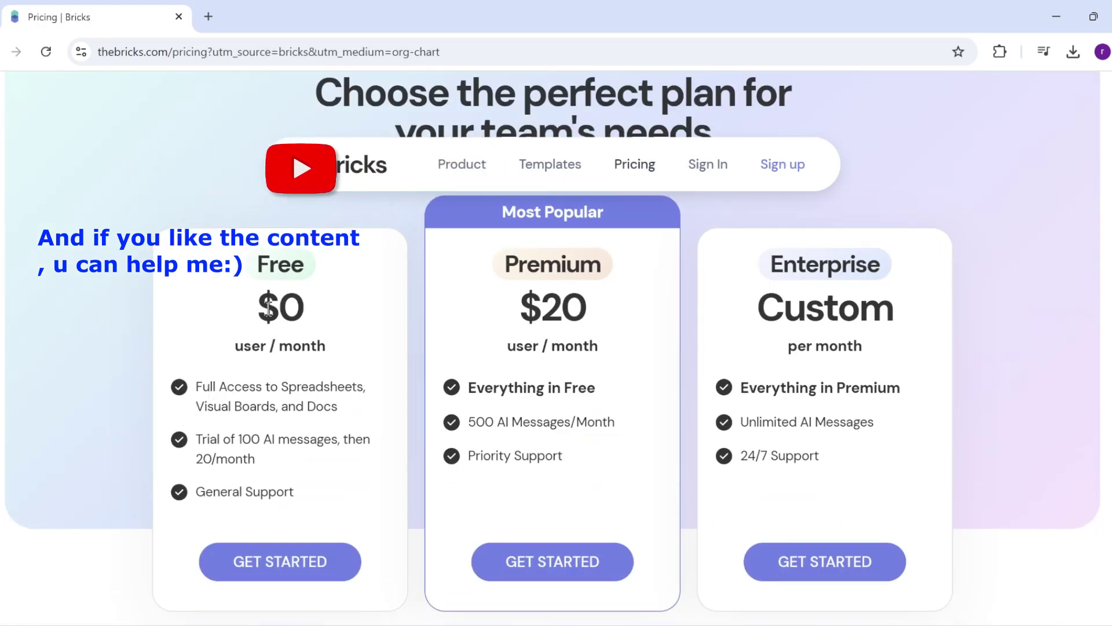
pyautogui.moveTo(256, 306); pyautogui.dragTo(313, 314)
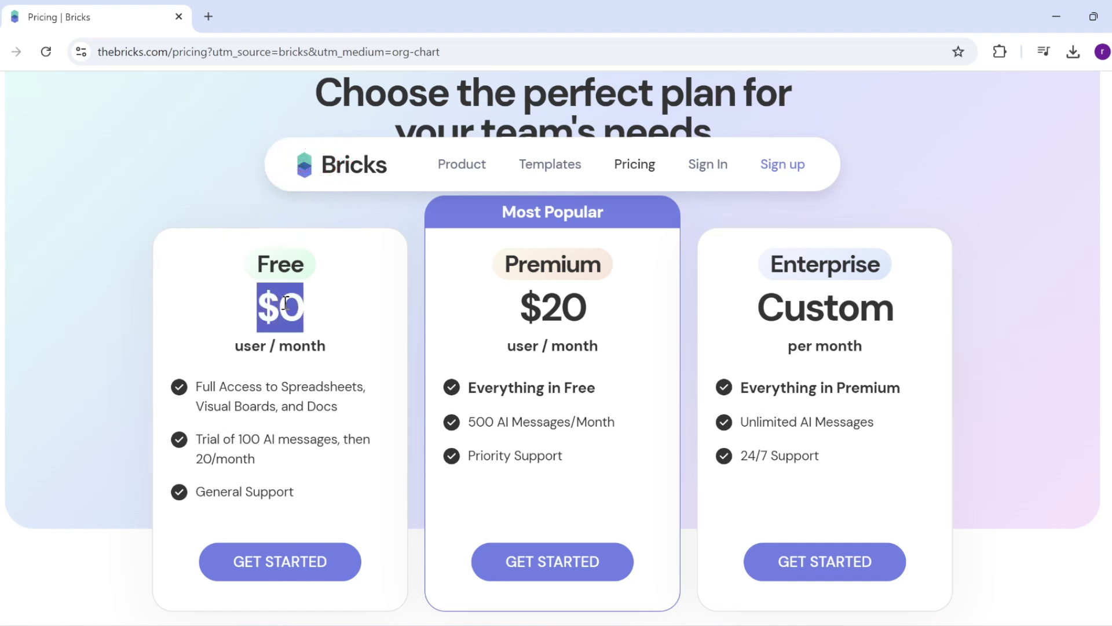
pyautogui.moveTo(510, 312); pyautogui.dragTo(628, 326)
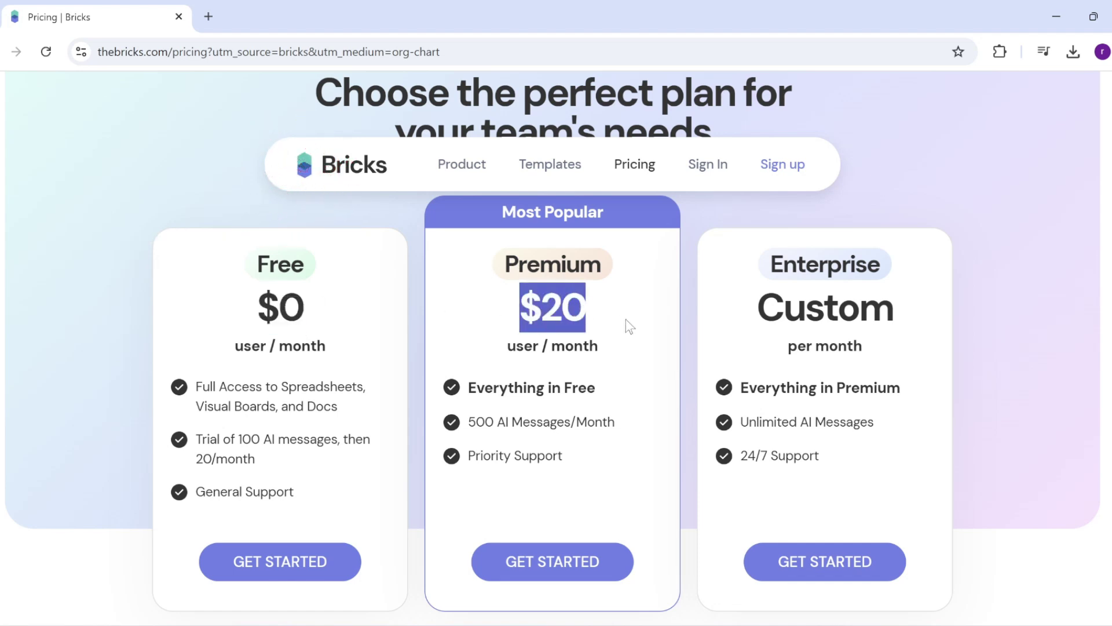
pyautogui.click(561, 346)
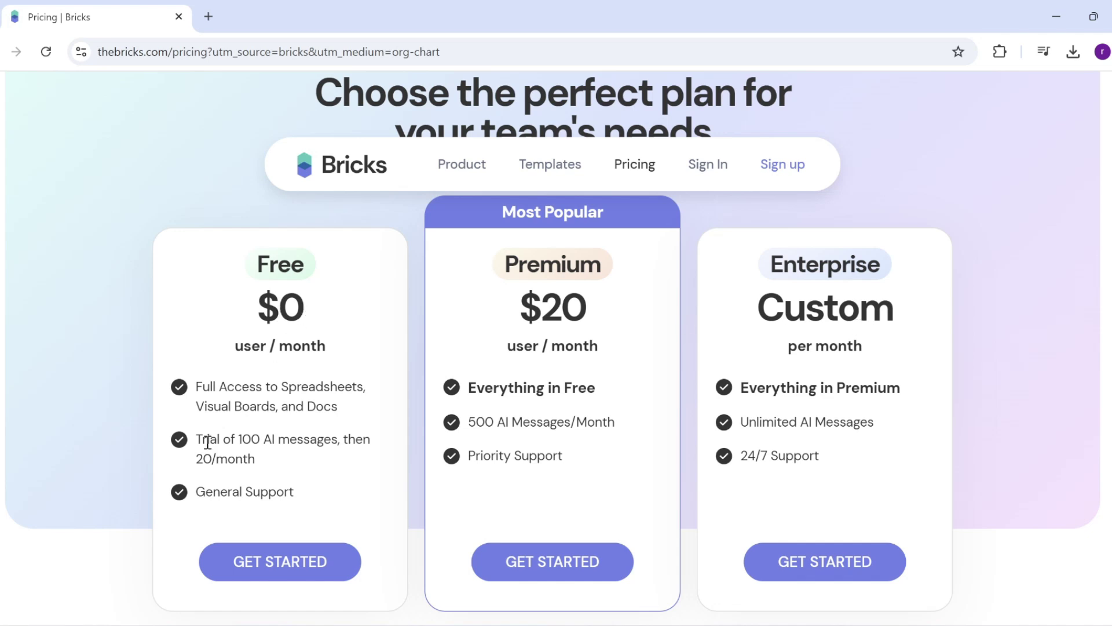
pyautogui.moveTo(208, 439); pyautogui.dragTo(273, 462)
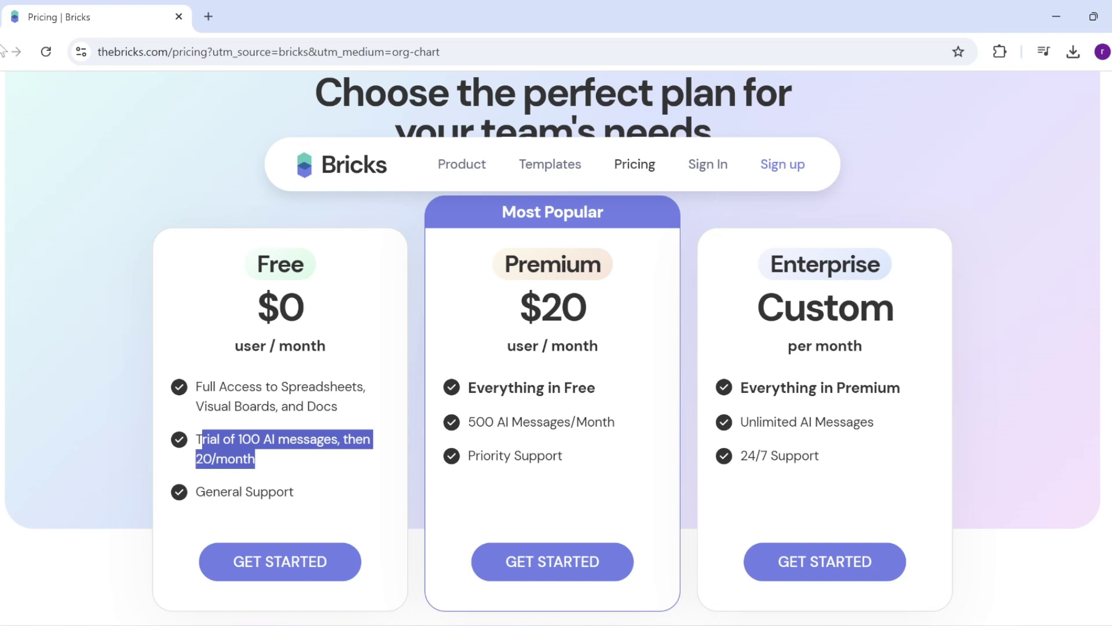
pyautogui.hotkey('alt', 'Left')
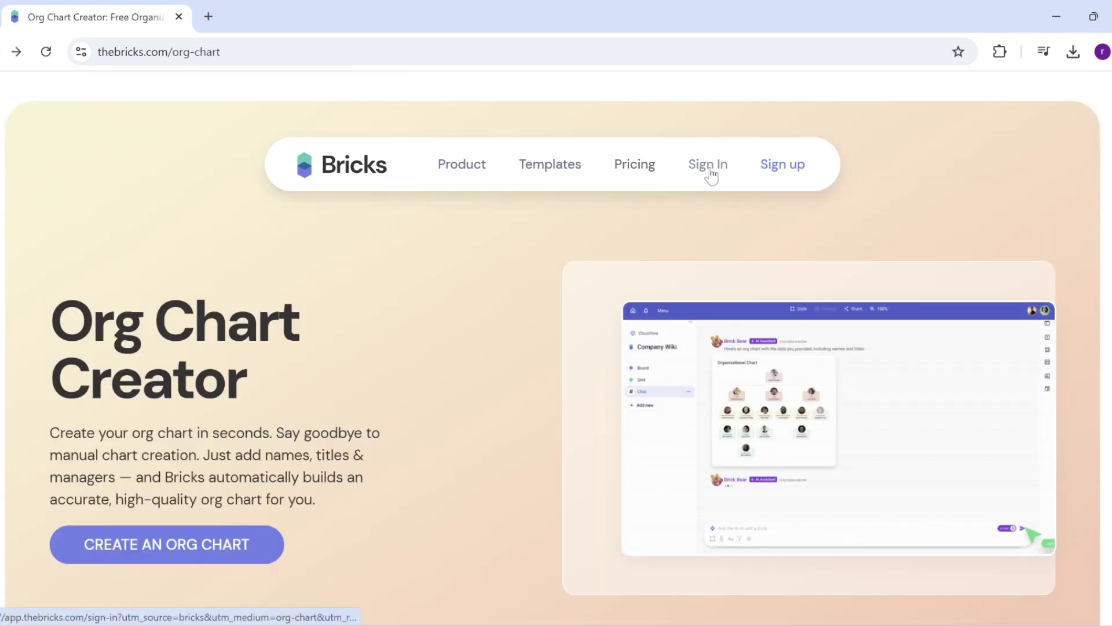
# Step: Sign in, create a blank Bricks file named Private 5, then switch to Excel
pyautogui.click(711, 174)
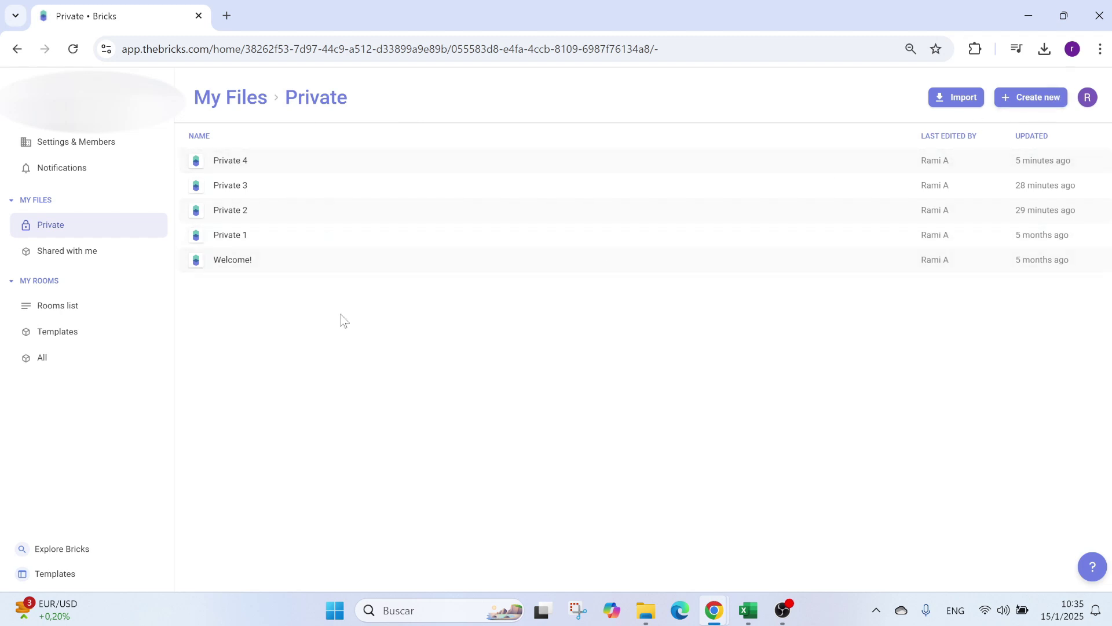
pyautogui.click(1036, 98)
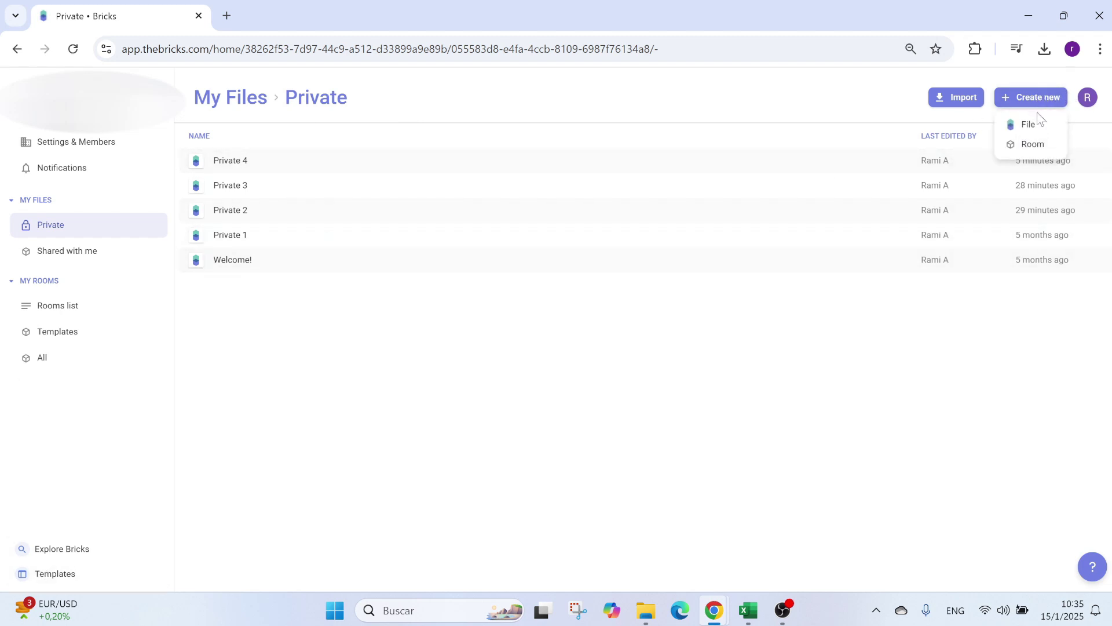
pyautogui.click(1037, 127)
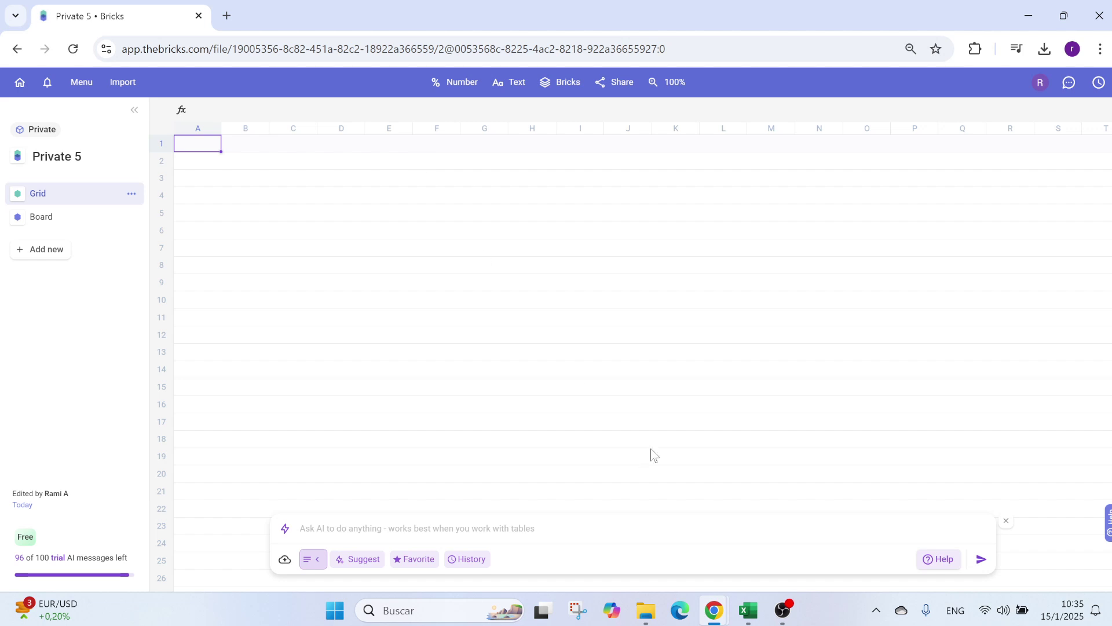
pyautogui.click(747, 610)
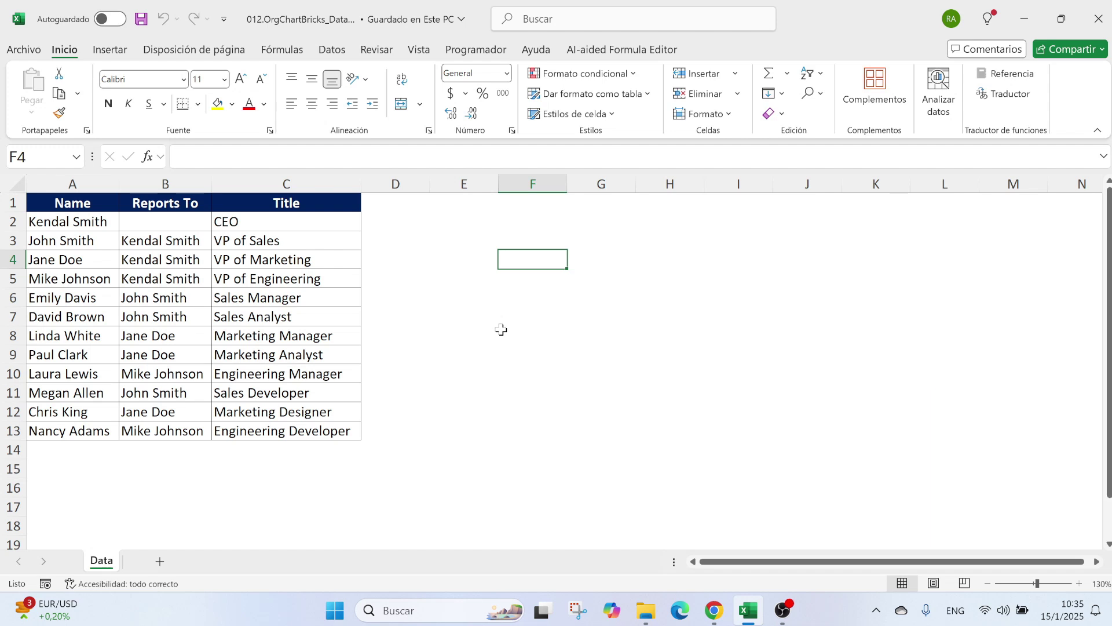
# Step: Review the names, their managers and the job titles in the Excel table
pyautogui.moveTo(74, 231); pyautogui.dragTo(44, 384)
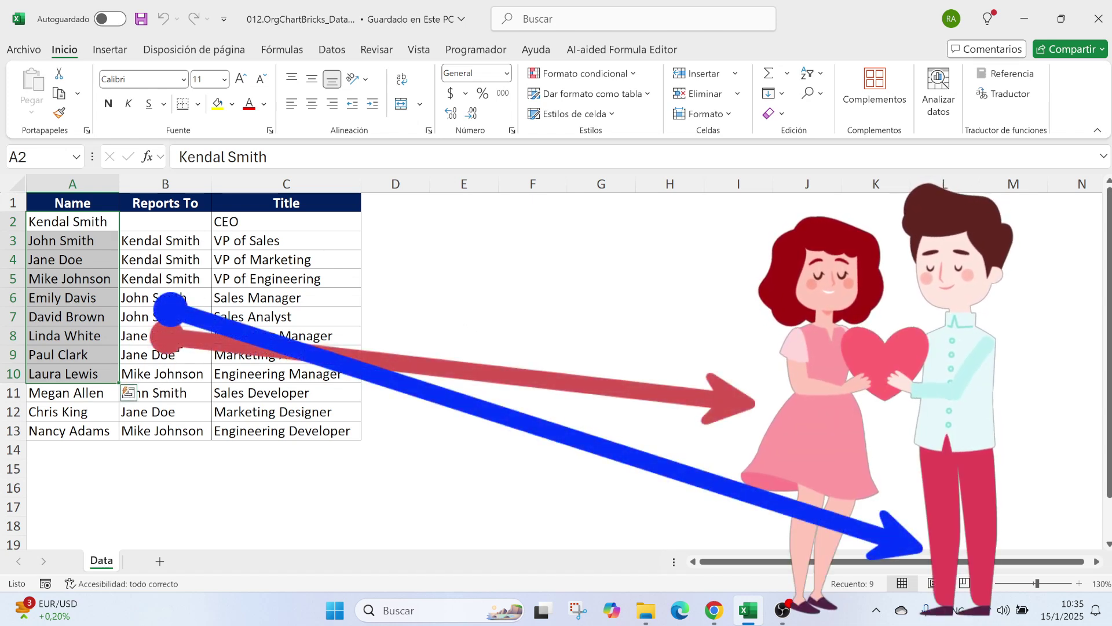
pyautogui.click(78, 239)
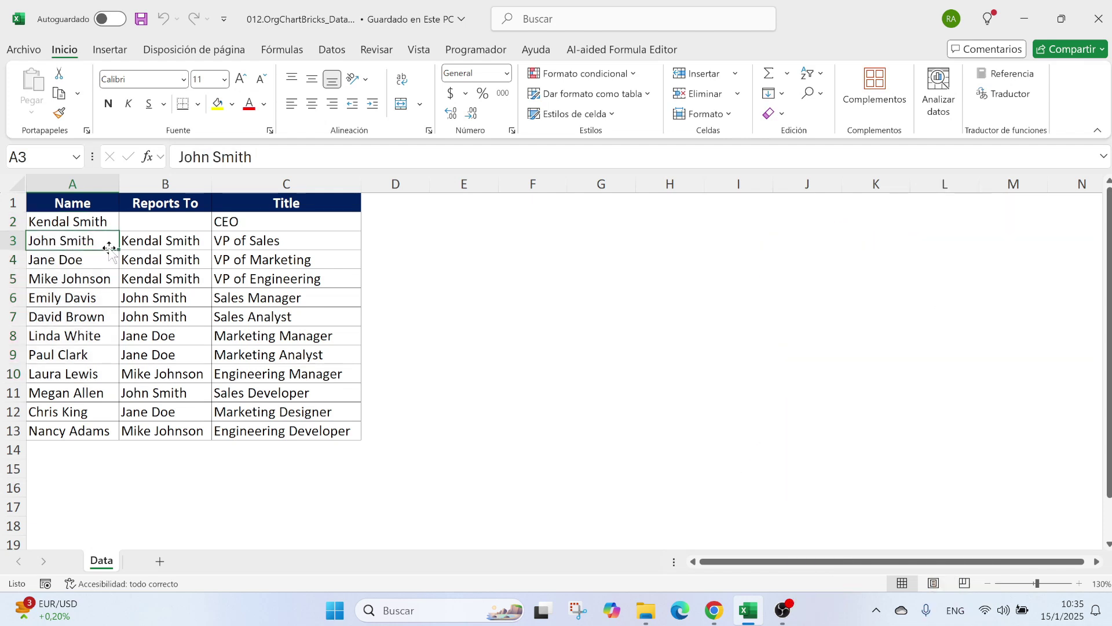
pyautogui.click(157, 243)
pyautogui.click(51, 260)
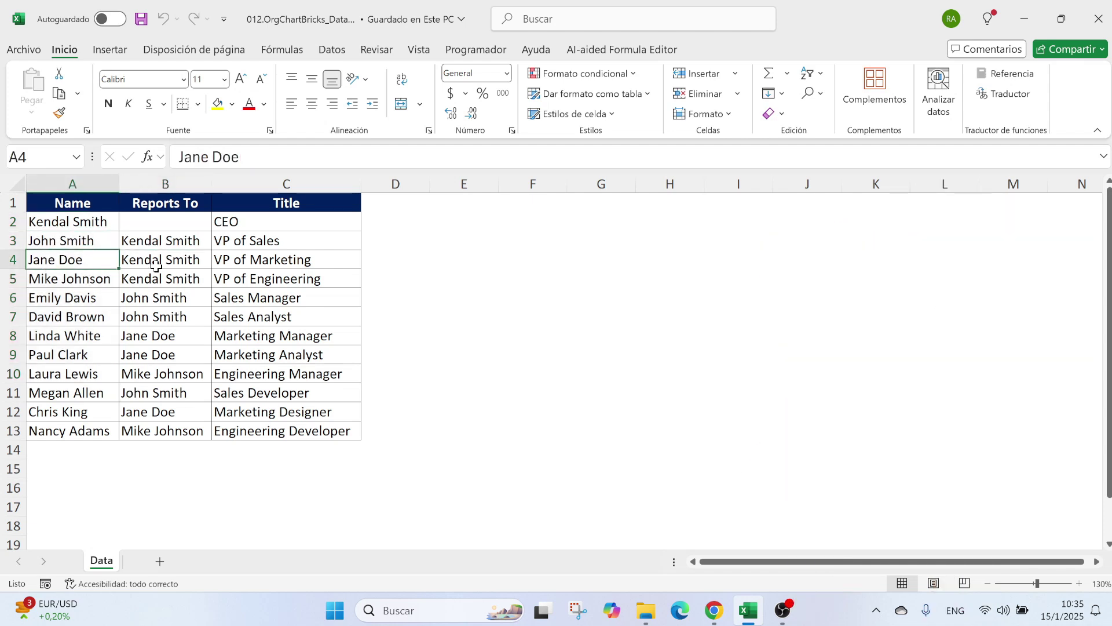
pyautogui.click(156, 266)
pyautogui.click(76, 317)
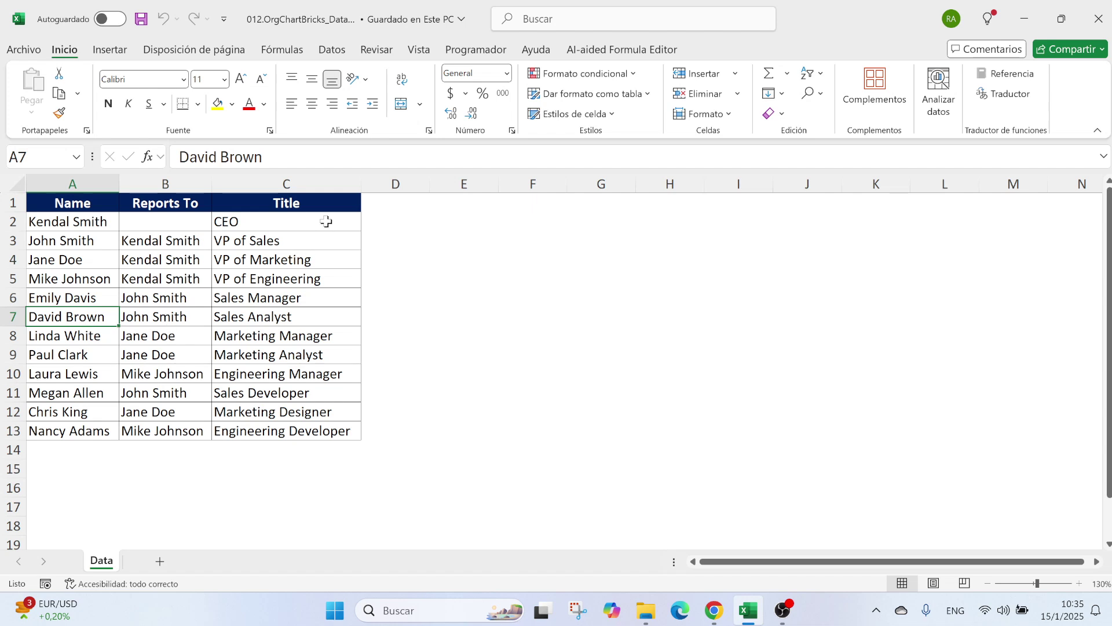
pyautogui.moveTo(328, 221); pyautogui.dragTo(325, 405)
pyautogui.click(474, 316)
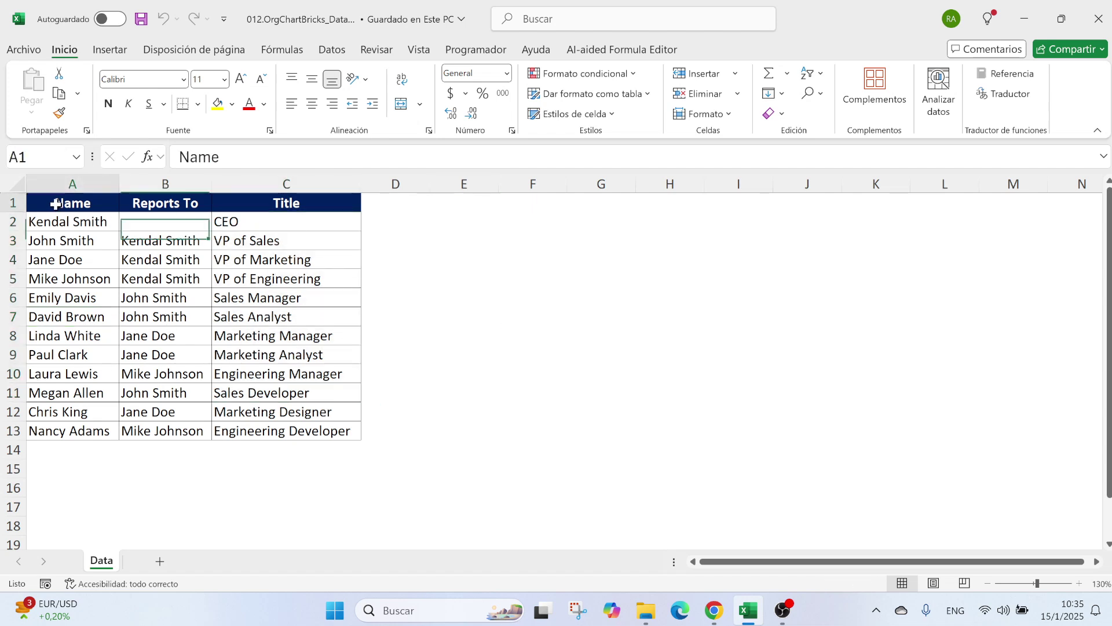
# Step: Copy the table A1:C13 and return to the Private 5 Bricks window
pyautogui.moveTo(54, 203); pyautogui.dragTo(285, 427)
pyautogui.hotkey('ctrl', 'c')
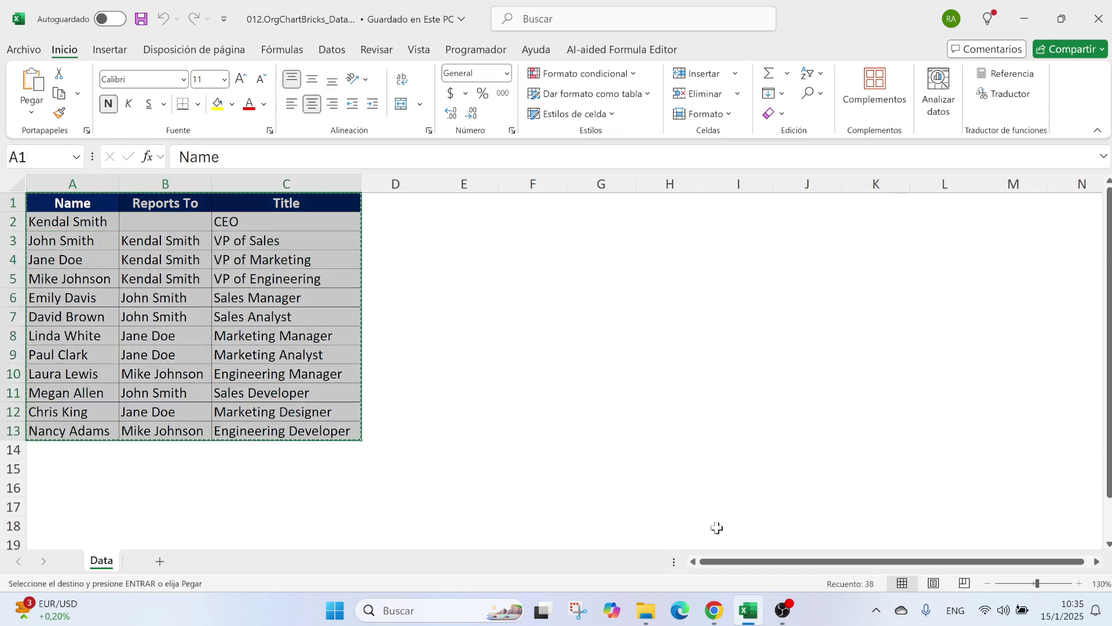
pyautogui.click(714, 611)
pyautogui.click(759, 540)
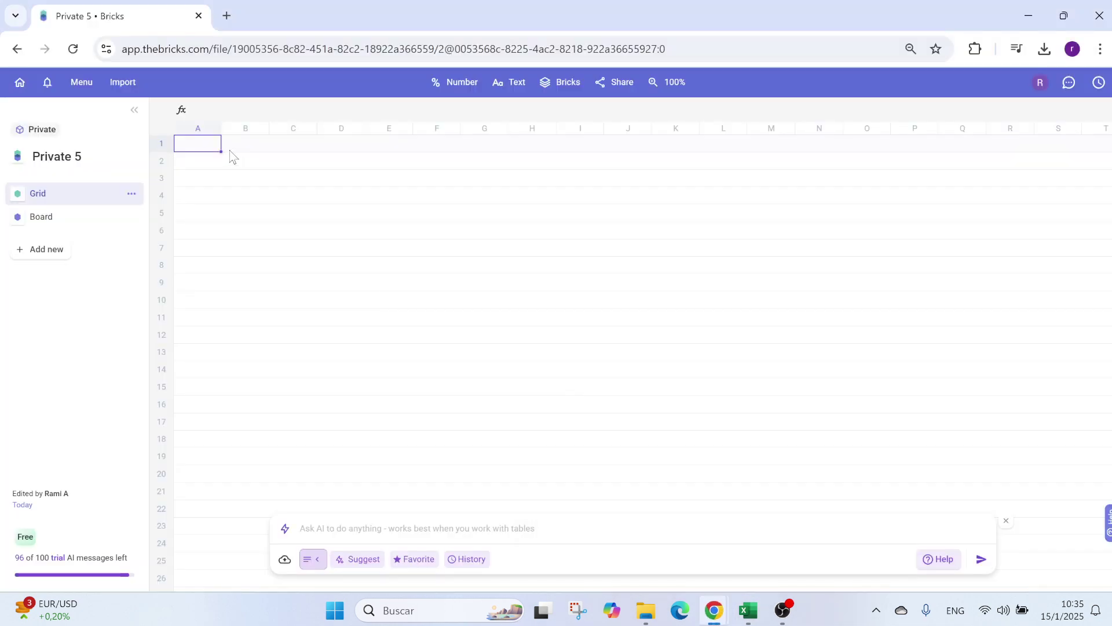
# Step: Upload 012.OrgChartBricks_Data.xlsx and confirm it as Table_01 covering A1:C13
pyautogui.click(284, 560)
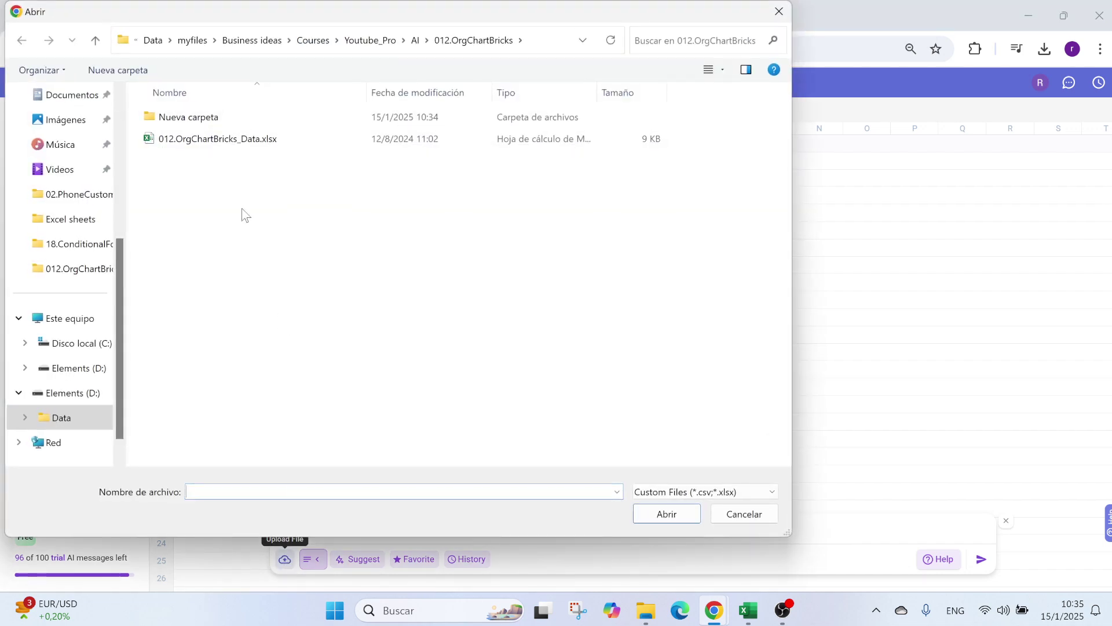
pyautogui.click(265, 144)
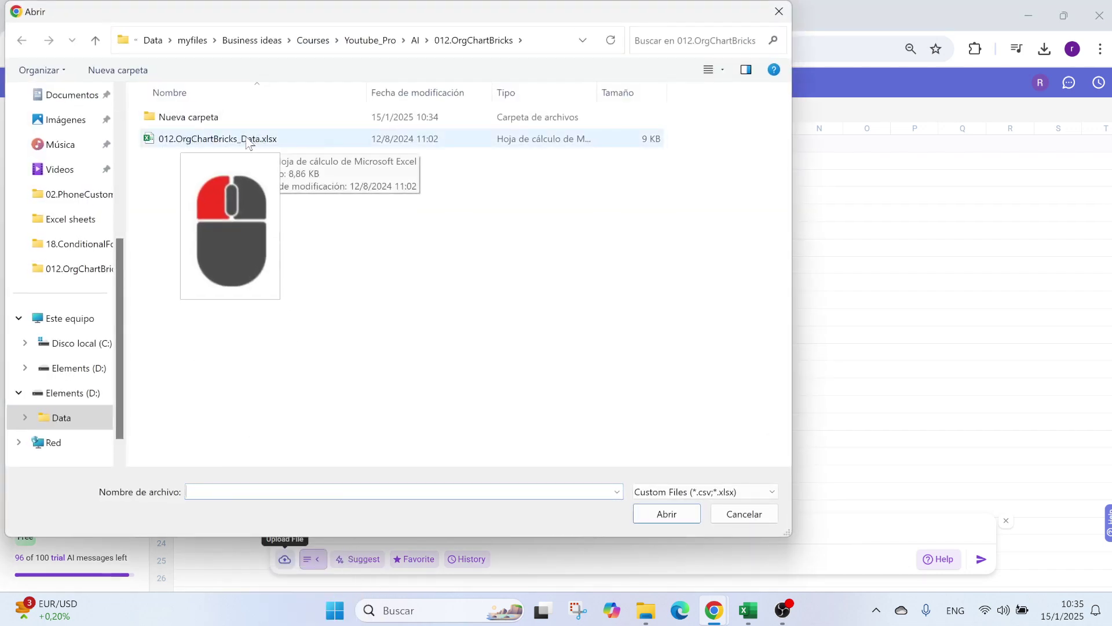
pyautogui.doubleClick(249, 142)
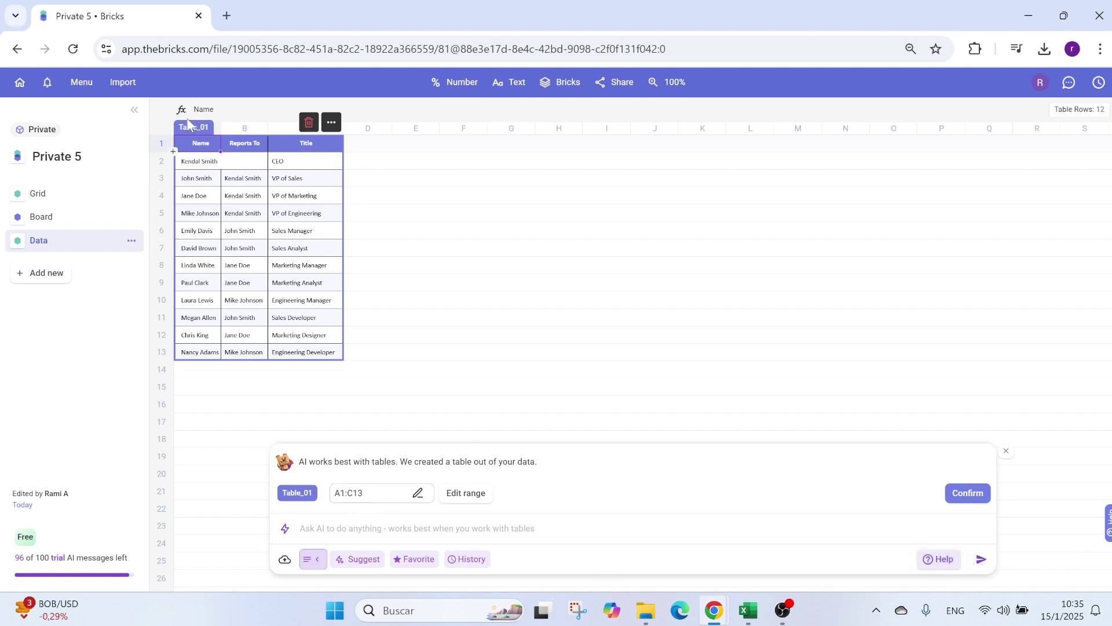
pyautogui.click(968, 493)
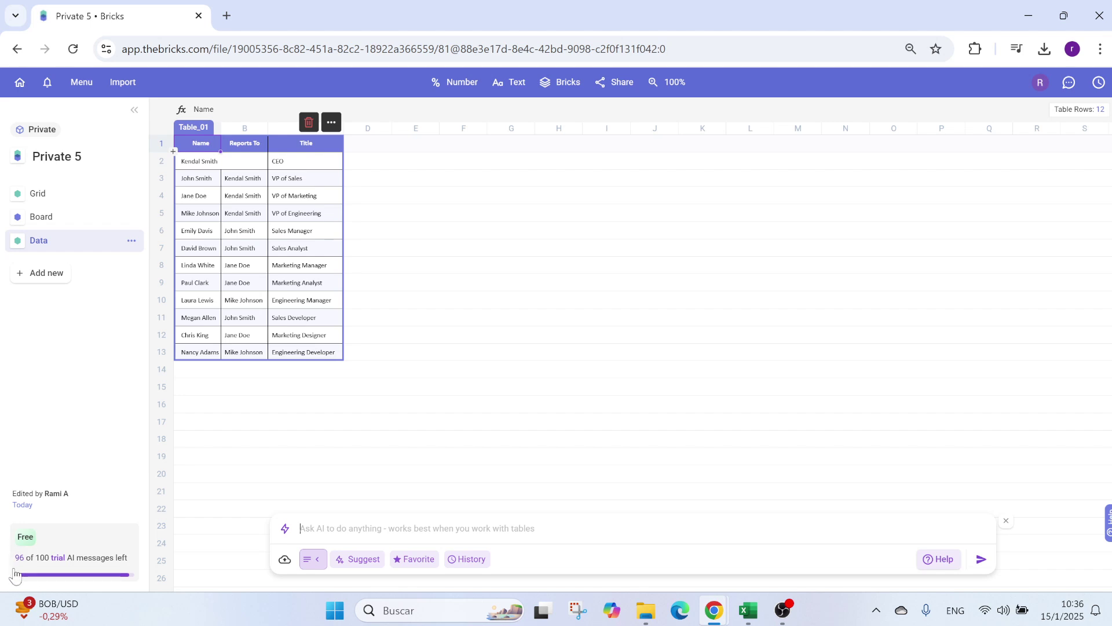
# Step: Ask the Bricks AI to create an org chart from the Name, Reports To, Title table
pyautogui.click(351, 530)
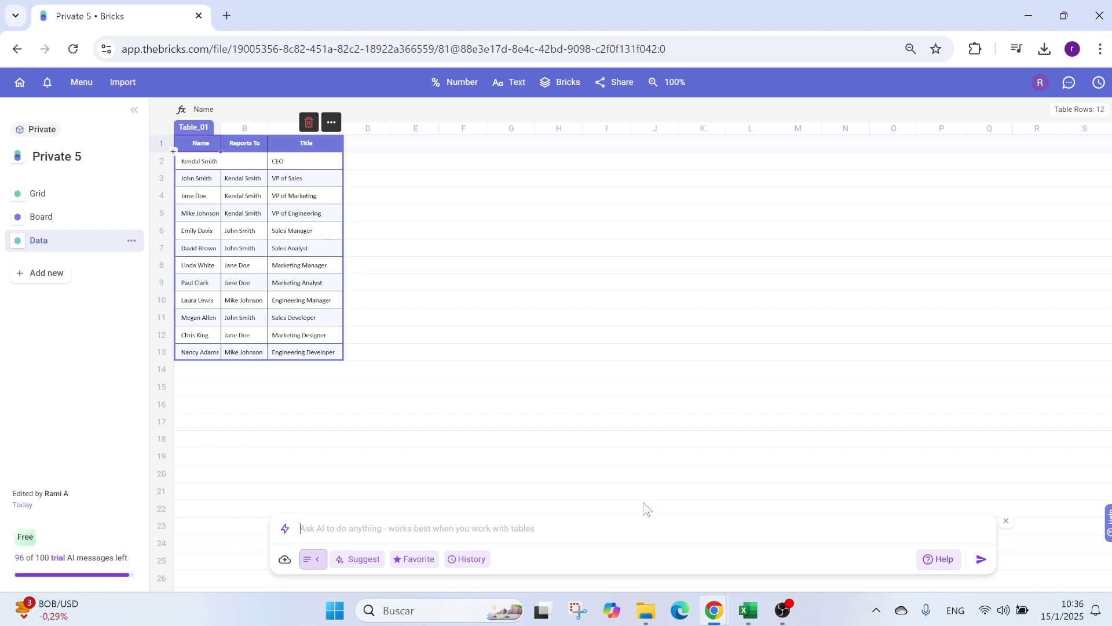
pyautogui.write('i want to cre')
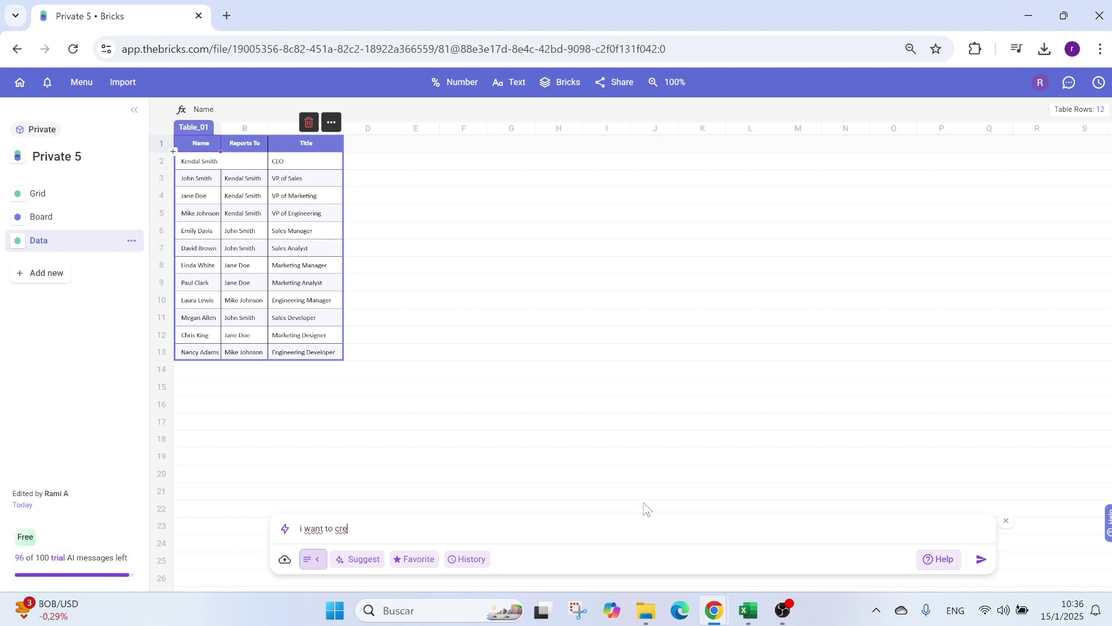
pyautogui.write('ate an org chart f')
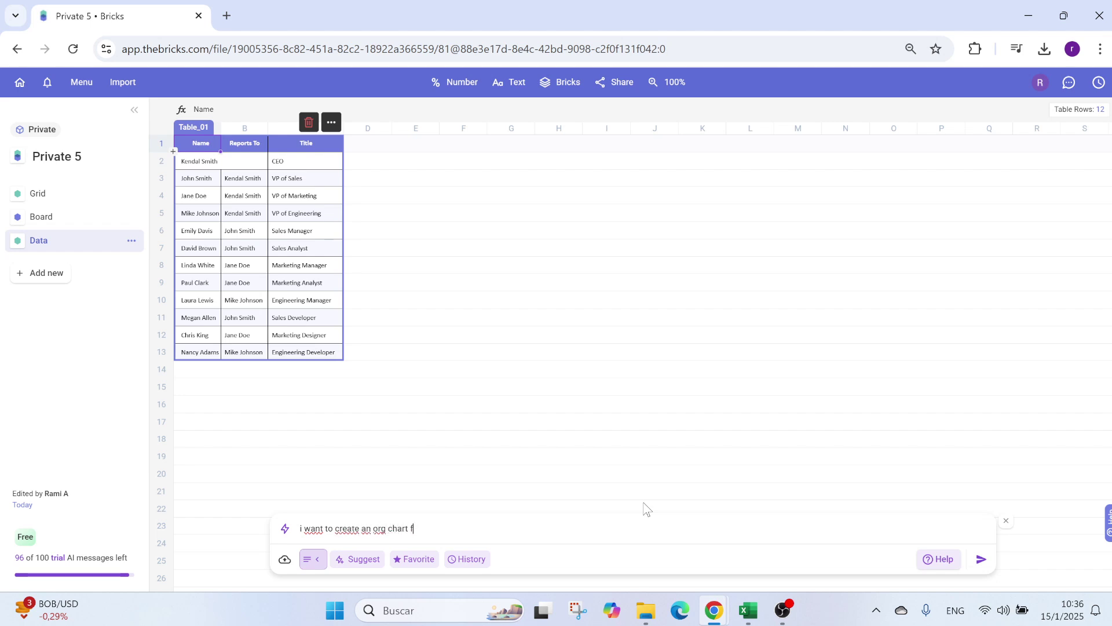
pyautogui.write('ata with pics')
pyautogui.click(982, 560)
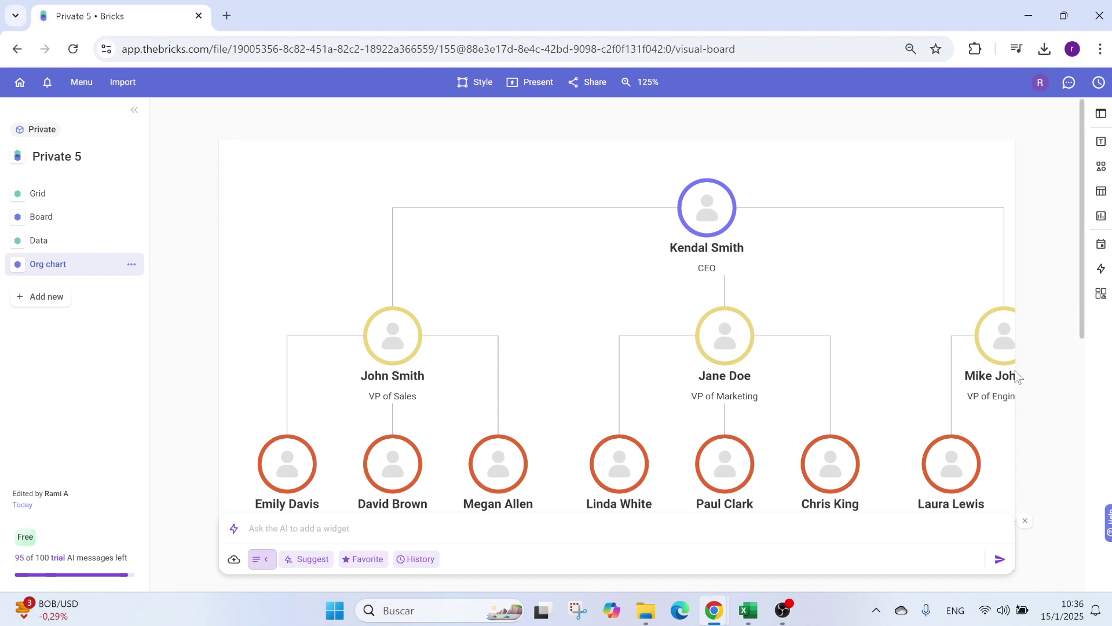
pyautogui.click(911, 311)
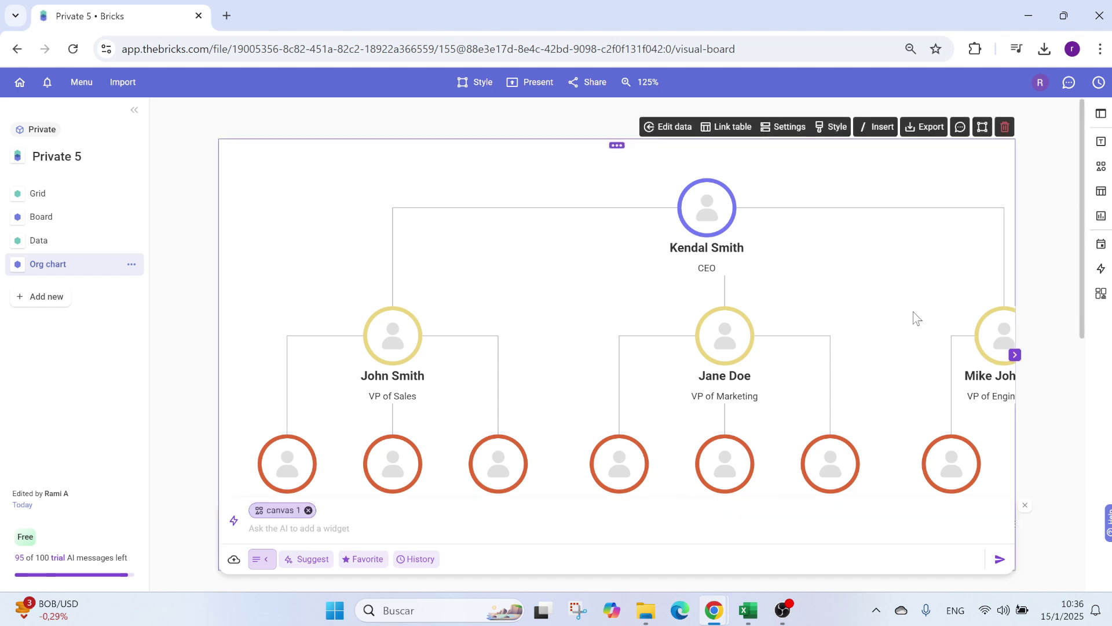
pyautogui.click(1018, 360)
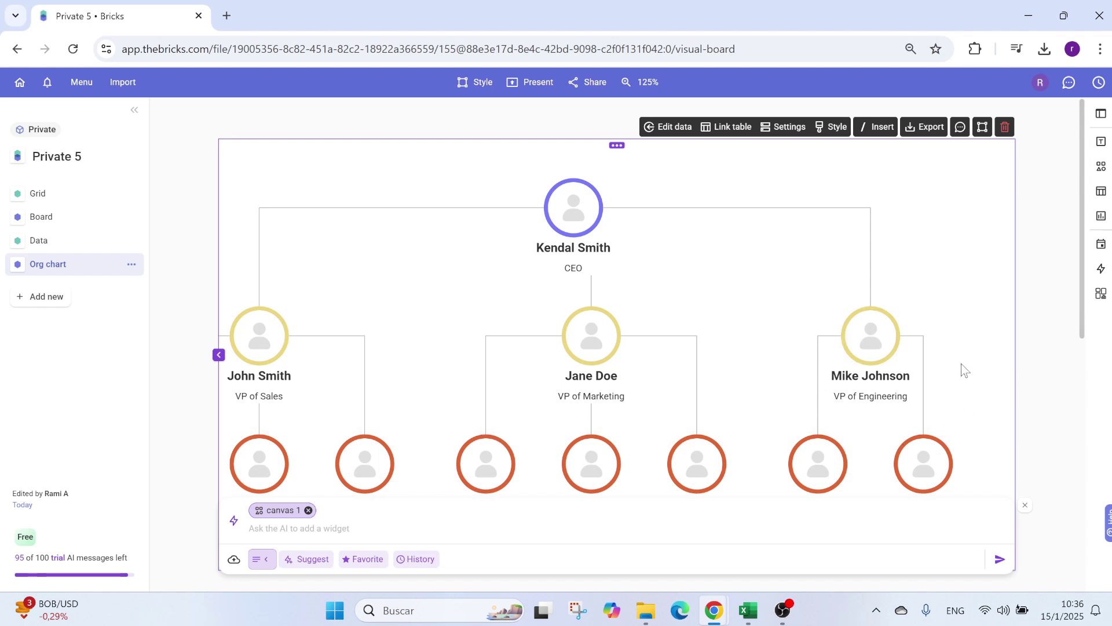
pyautogui.scroll(-2, 954, 434)
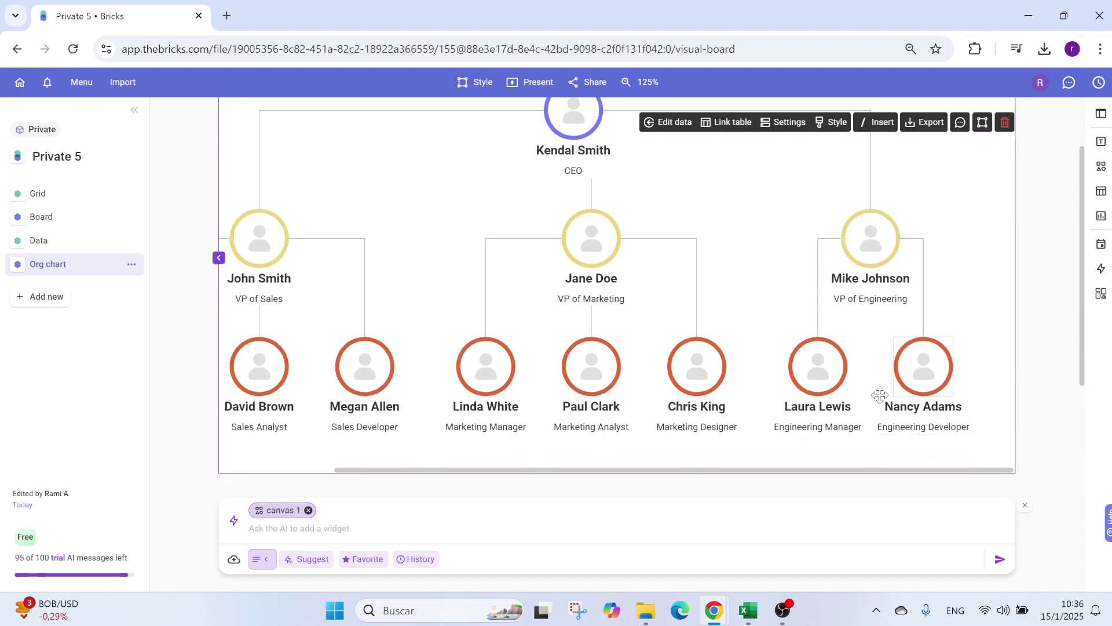
pyautogui.scroll(2, 900, 327)
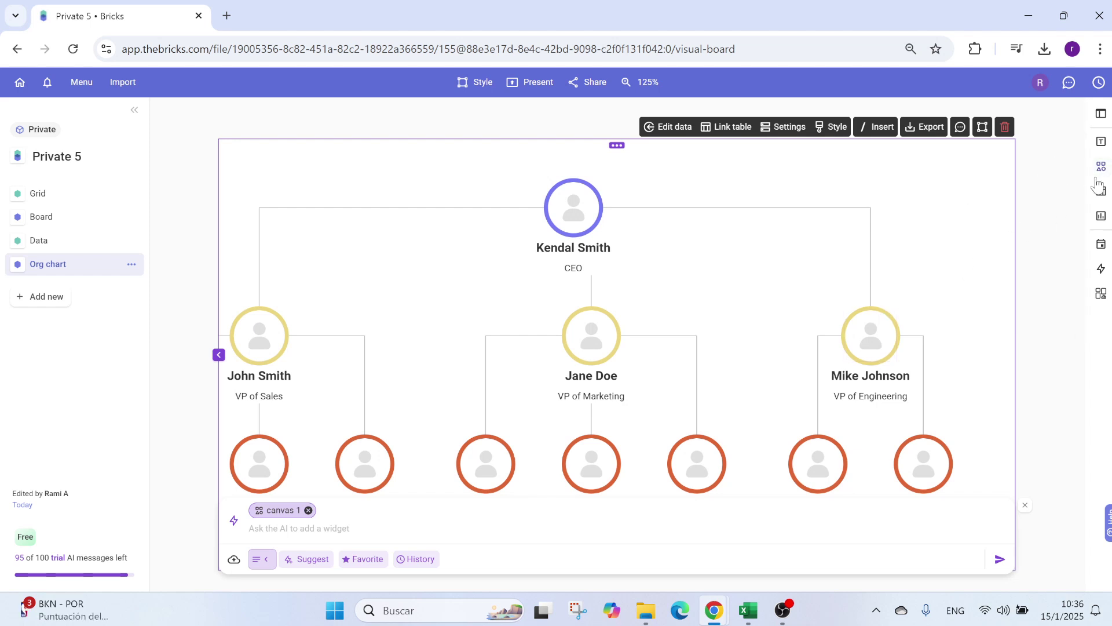
pyautogui.click(1100, 166)
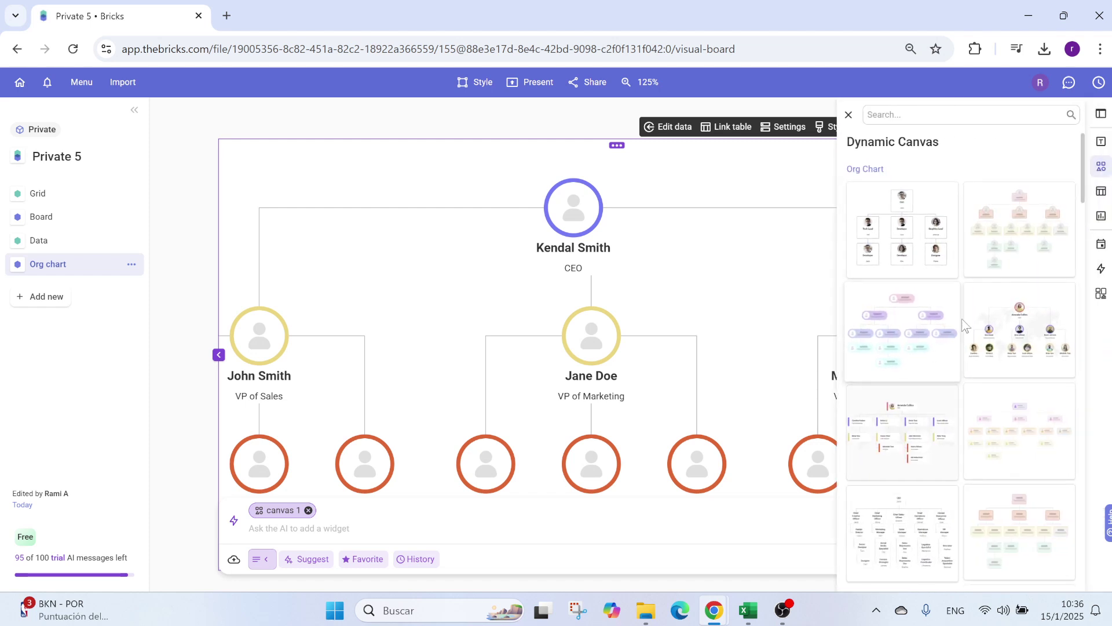
# Step: Browse the Org Chart templates and apply the pill-style template
pyautogui.scroll(-1, 982, 331)
pyautogui.scroll(-6, 981, 344)
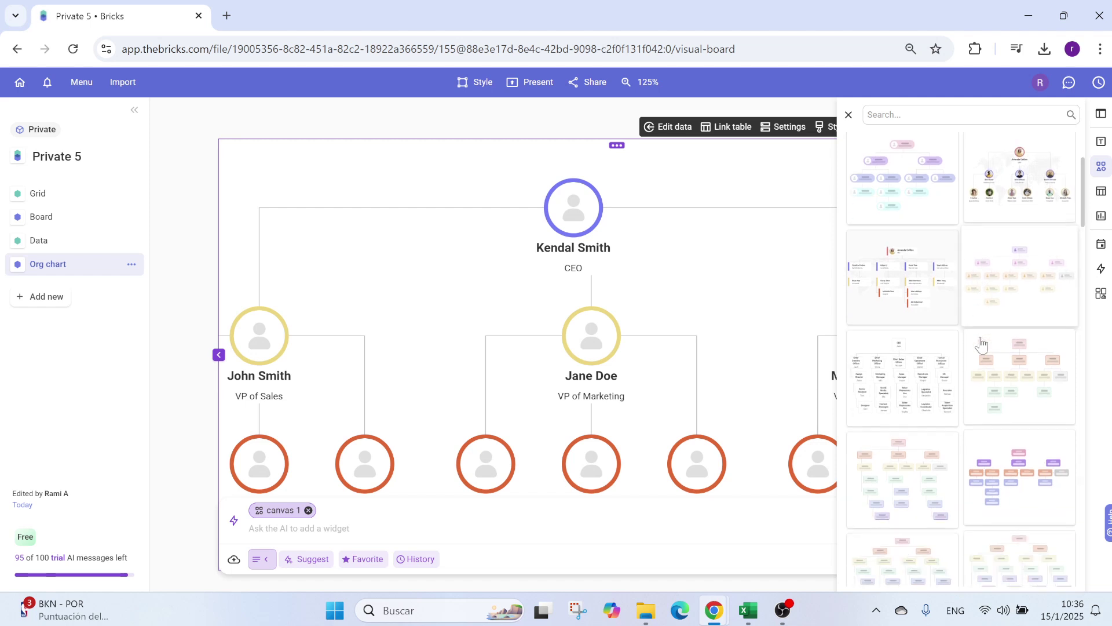
pyautogui.scroll(-5, 985, 380)
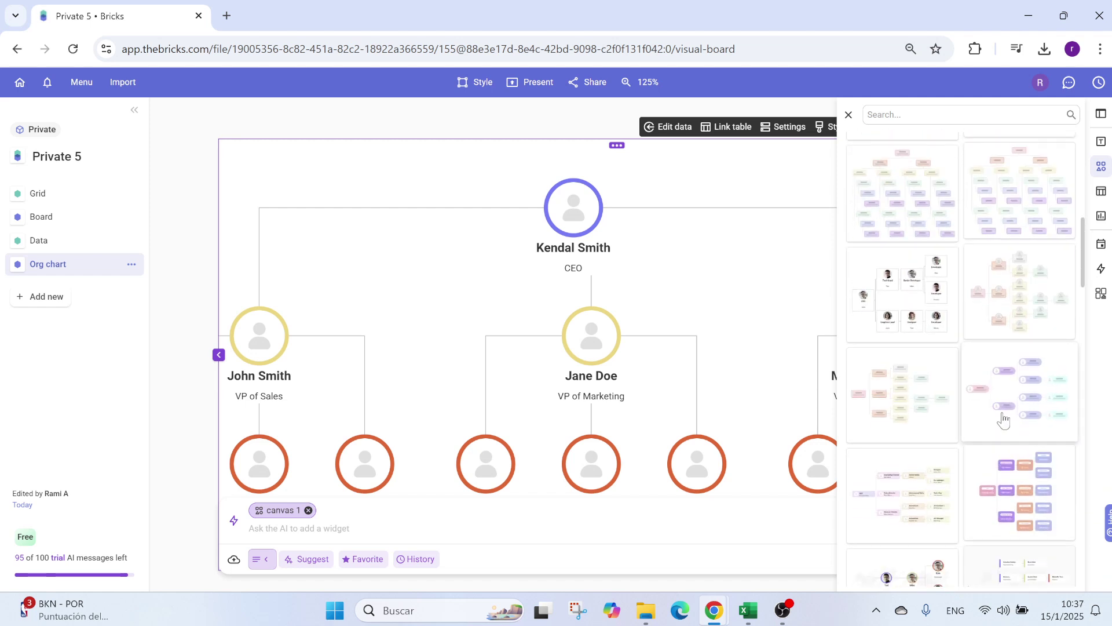
pyautogui.scroll(15, 956, 347)
pyautogui.click(902, 327)
# Step: Close the template gallery and inspect the restyled chart from Engineering to Sales
pyautogui.click(727, 404)
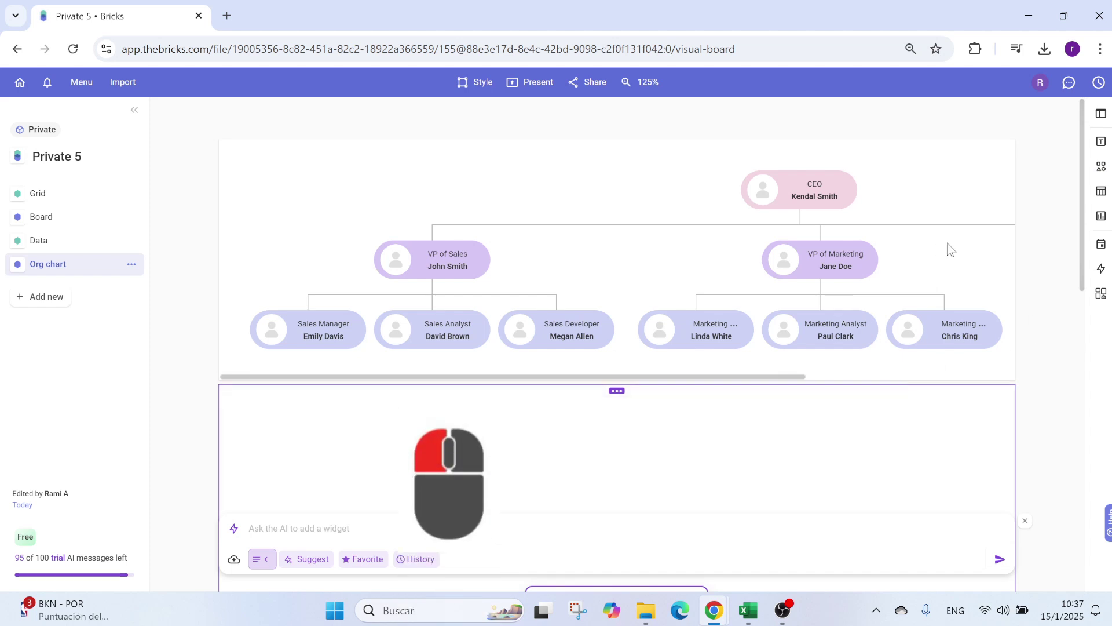
pyautogui.click(979, 253)
pyautogui.click(1014, 260)
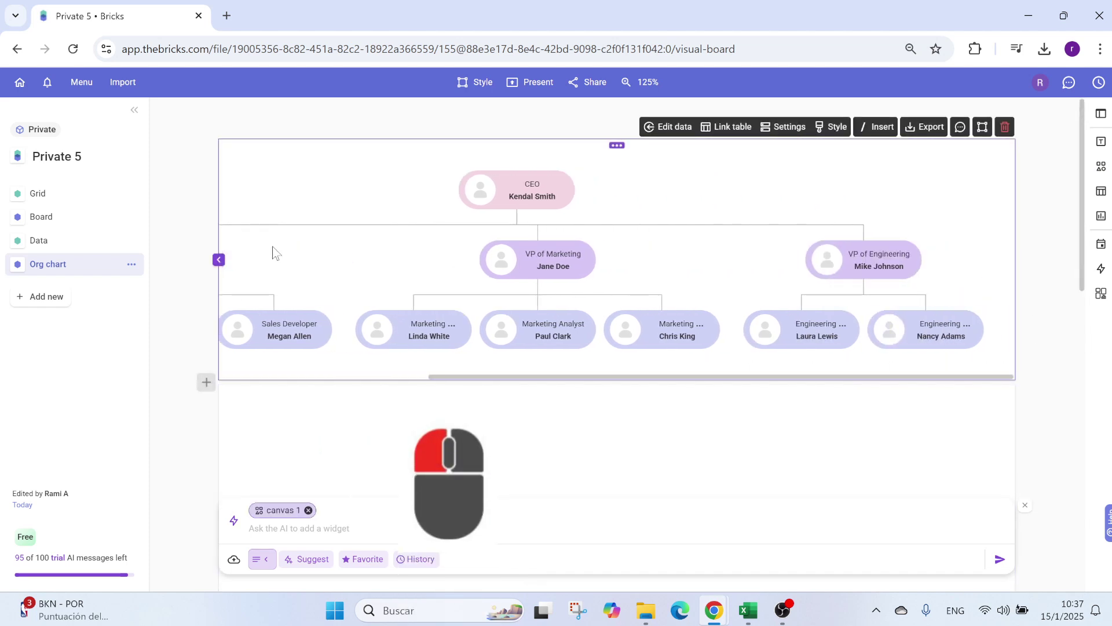
pyautogui.click(219, 260)
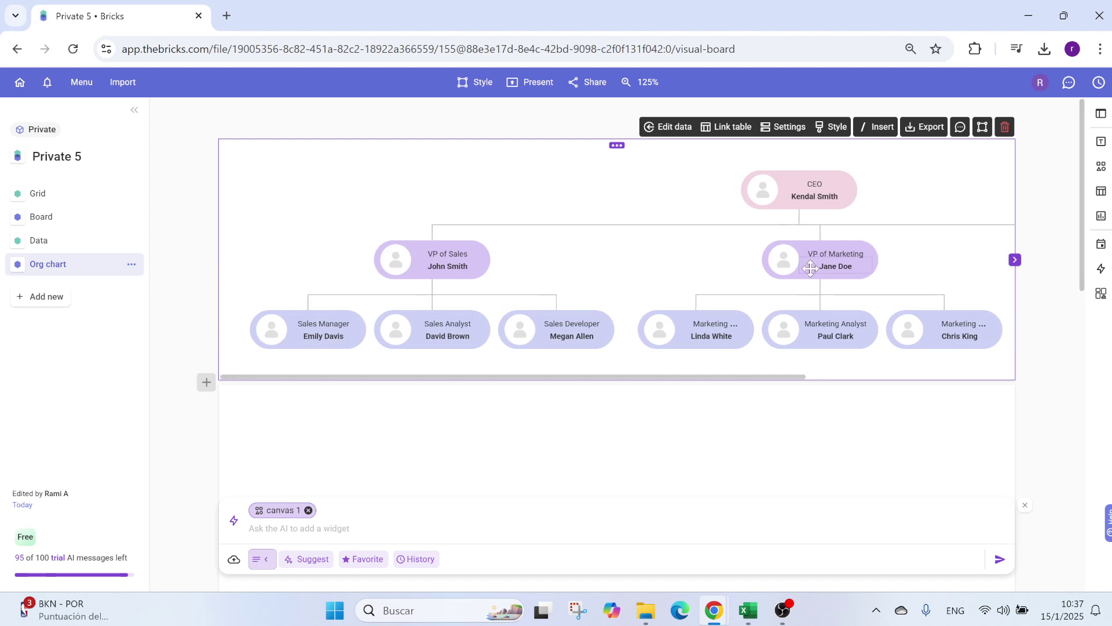
# Step: Export the org chart as the PDF Private 5--brick.pdf and view it in Downloads
pyautogui.click(928, 127)
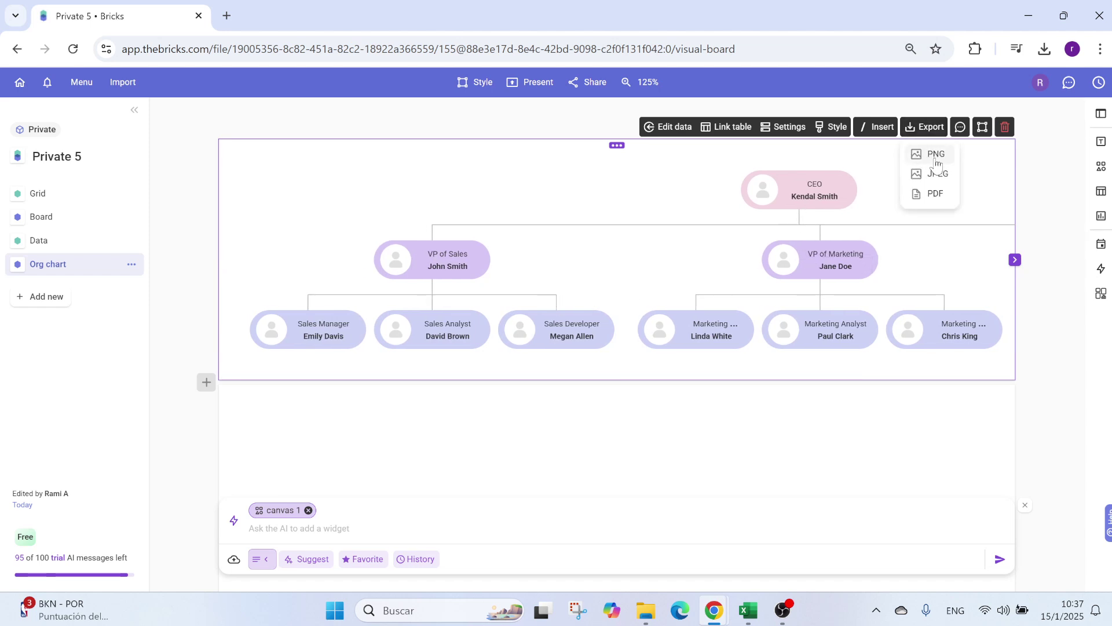
pyautogui.click(936, 194)
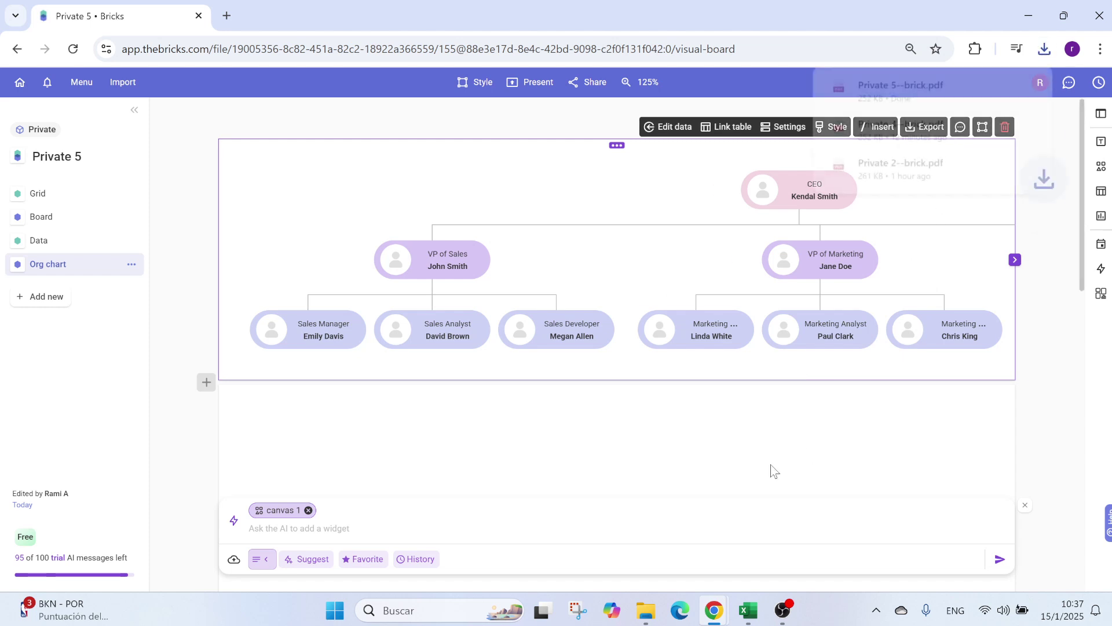
pyautogui.click(647, 610)
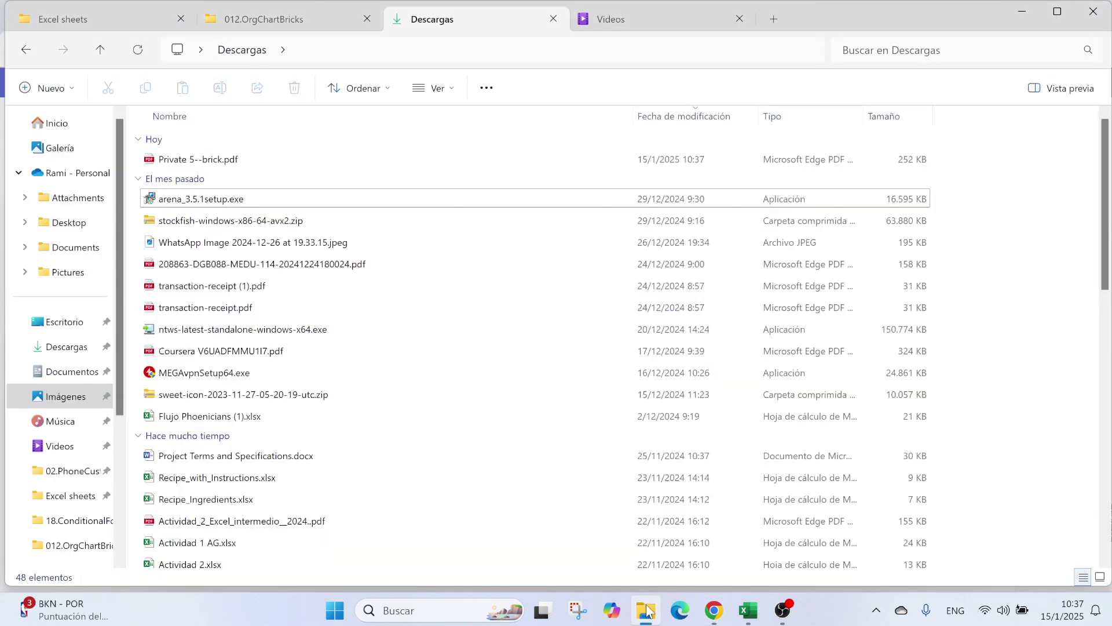
# Step: Open Private 5--brick.pdf from the Descargas folder to review the exported chart
pyautogui.doubleClick(265, 157)
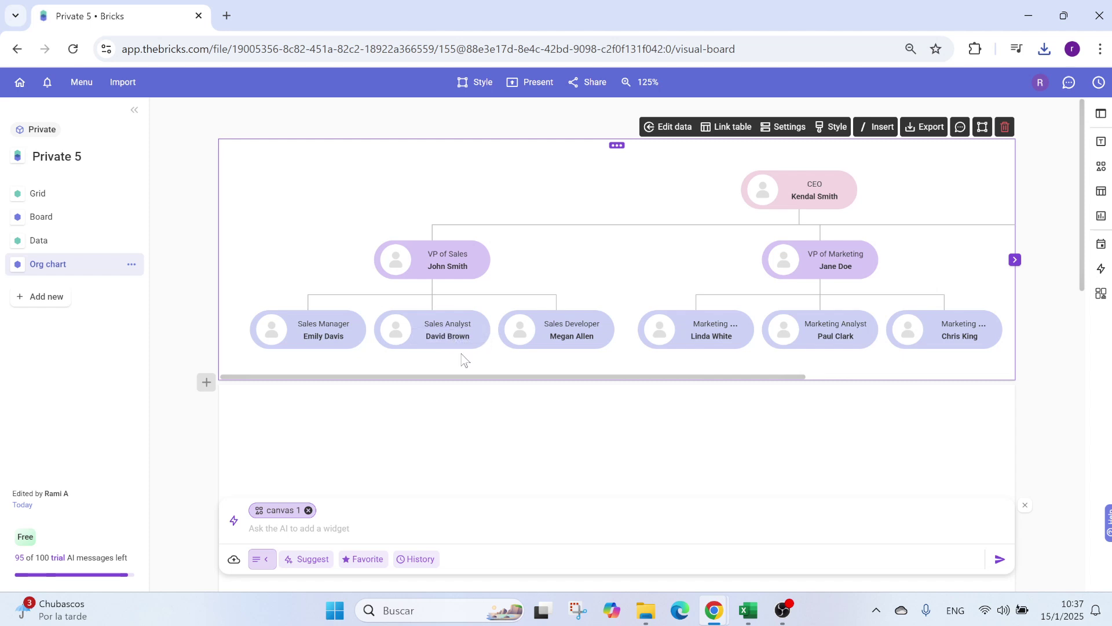
pyautogui.doubleClick(447, 336)
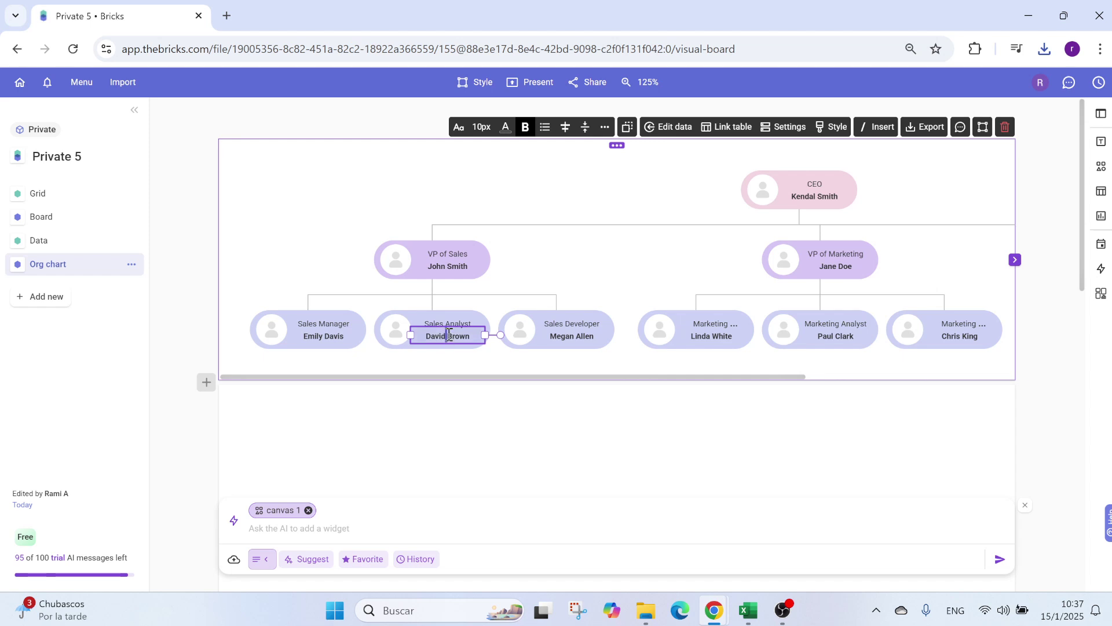
pyautogui.press('BackSpace')
pyautogui.click(539, 265)
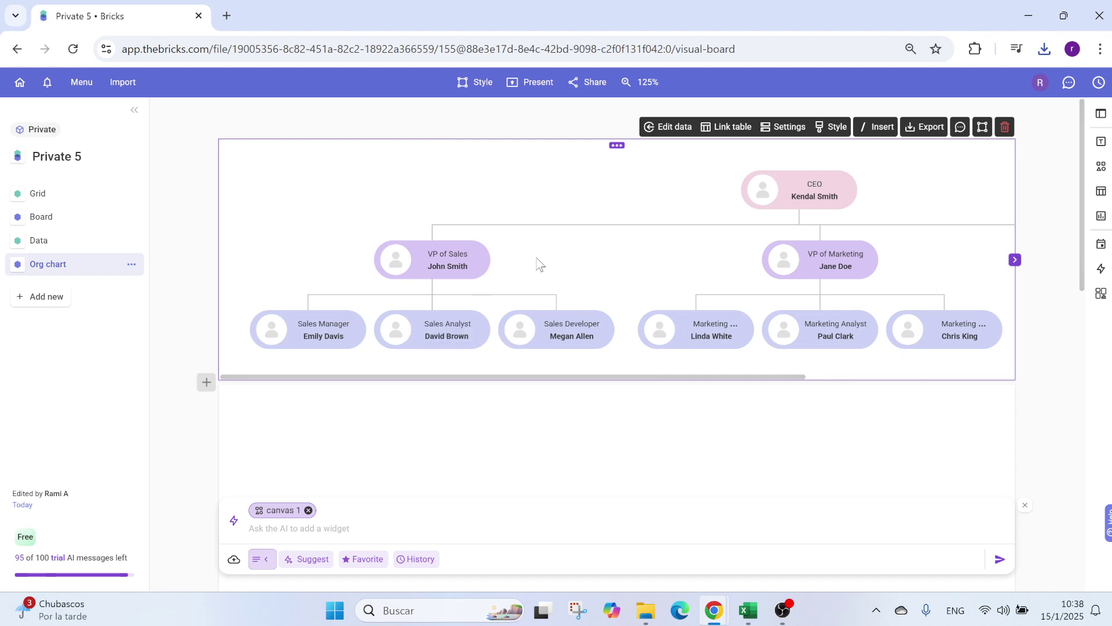
pyautogui.click(65, 243)
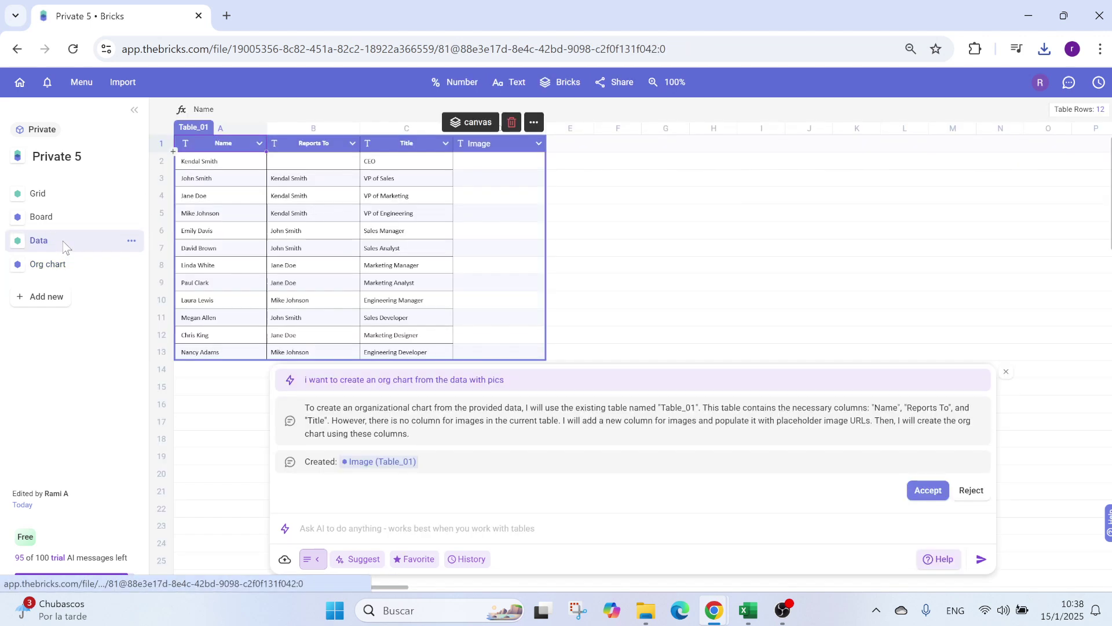
pyautogui.click(218, 248)
pyautogui.click(224, 247)
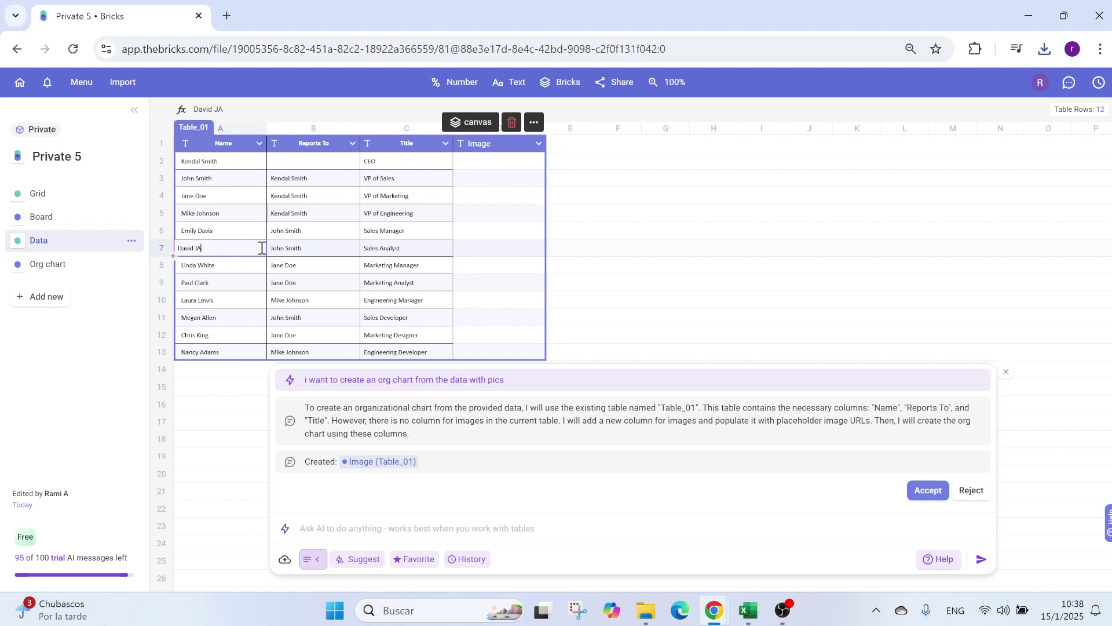
pyautogui.press('Return')
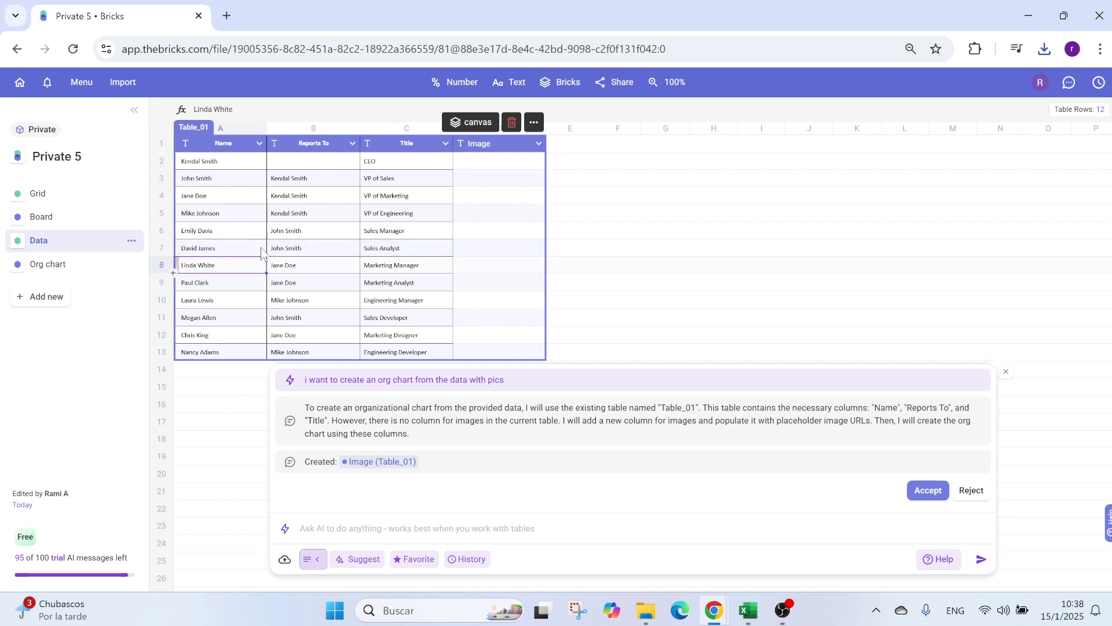
# Step: Change the chart label's surname from James back to Brown, then return to the Data page
pyautogui.click(125, 264)
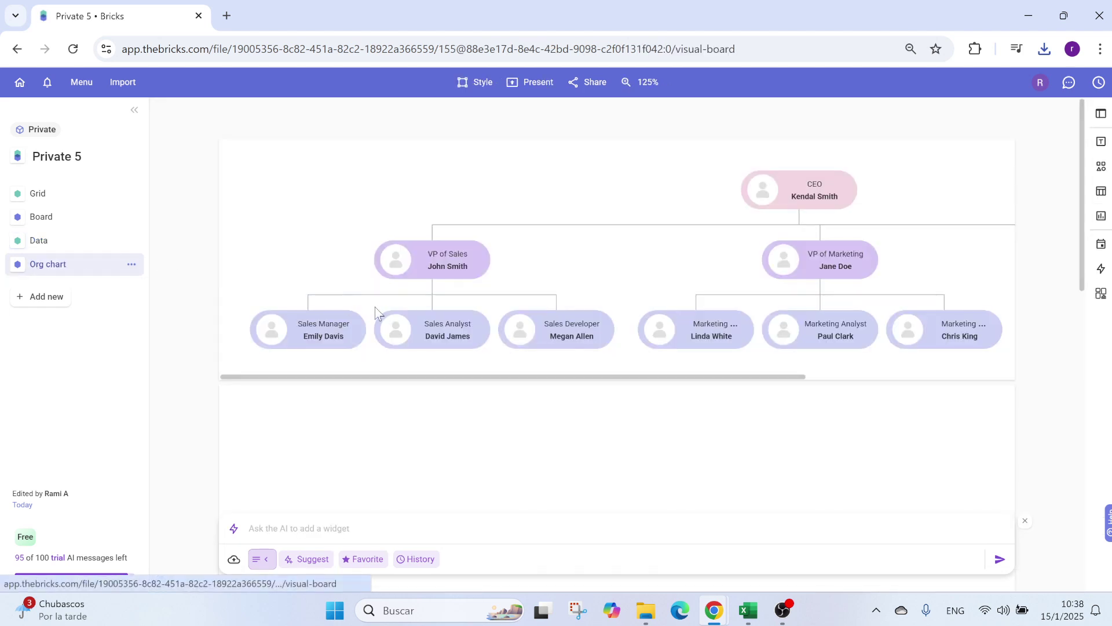
pyautogui.click(454, 341)
pyautogui.moveTo(447, 337); pyautogui.dragTo(592, 335)
pyautogui.write('Brown')
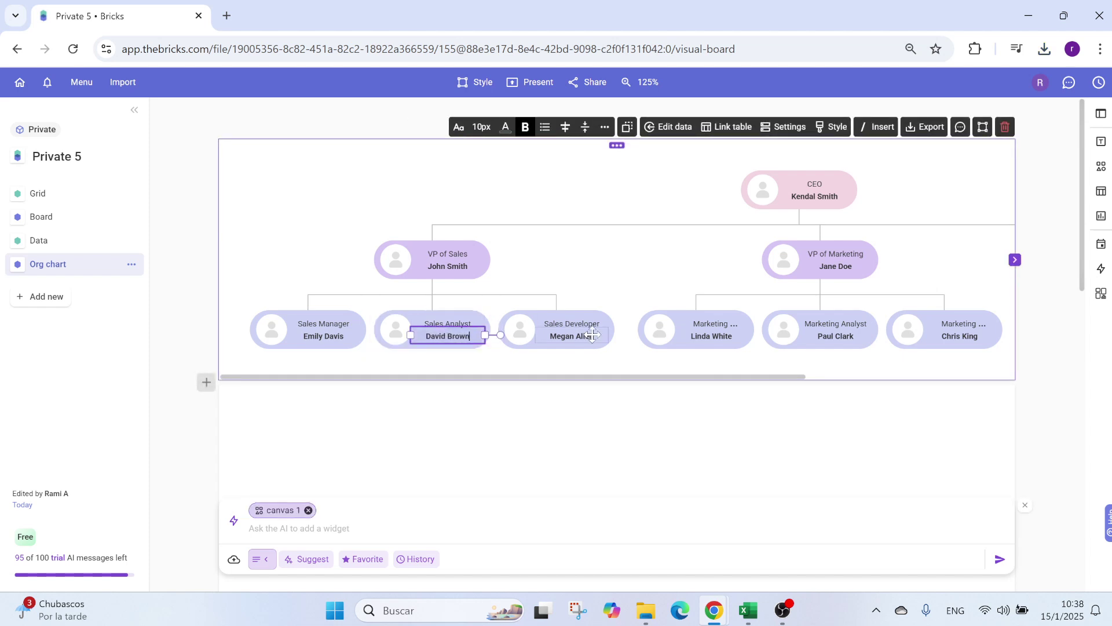
pyautogui.click(356, 243)
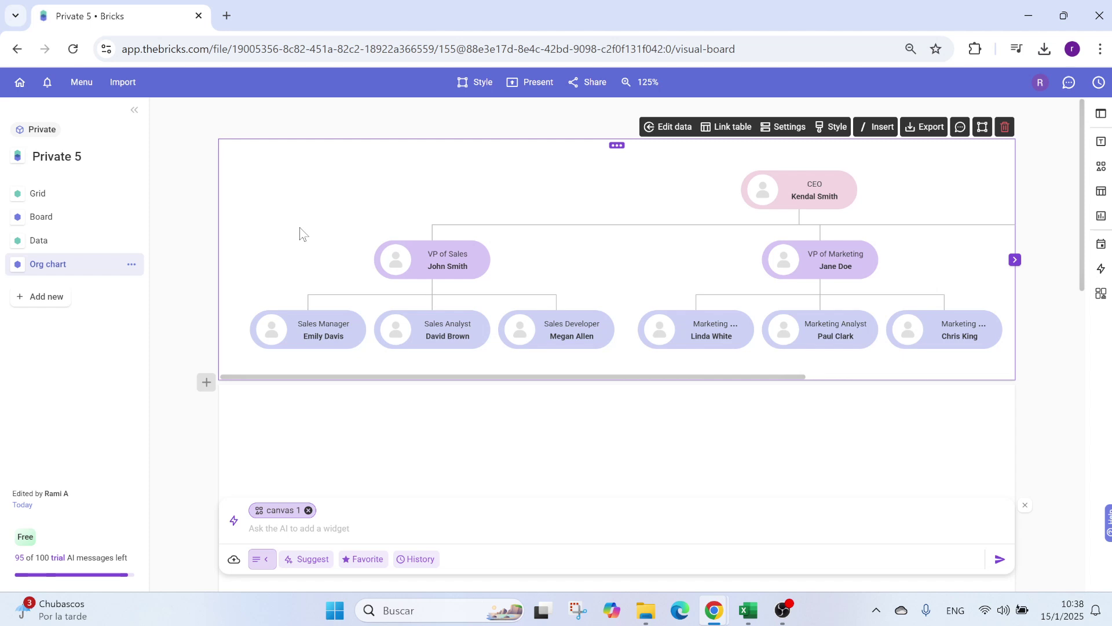
pyautogui.click(78, 243)
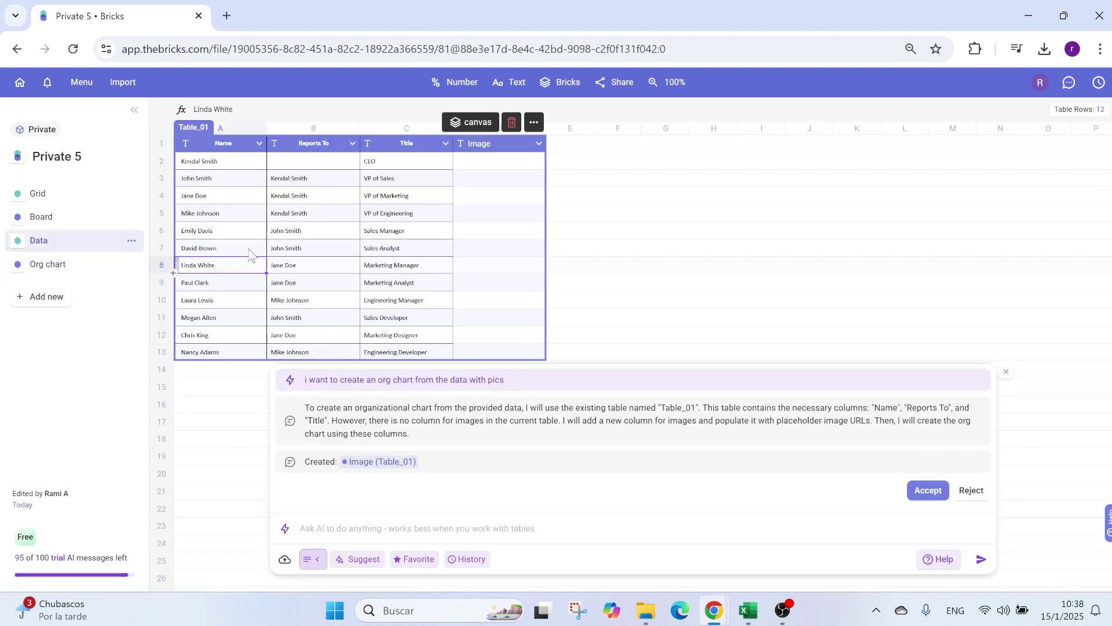
pyautogui.click(163, 268)
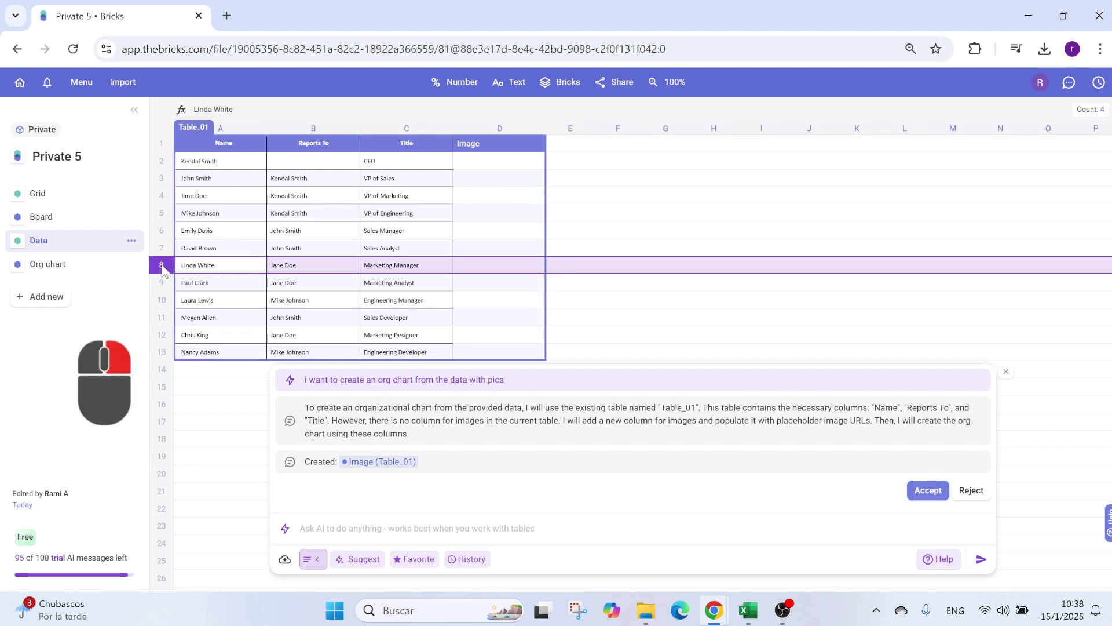
# Step: Enter Vacant as the name in cell A14 below the table
pyautogui.rightClick(163, 268)
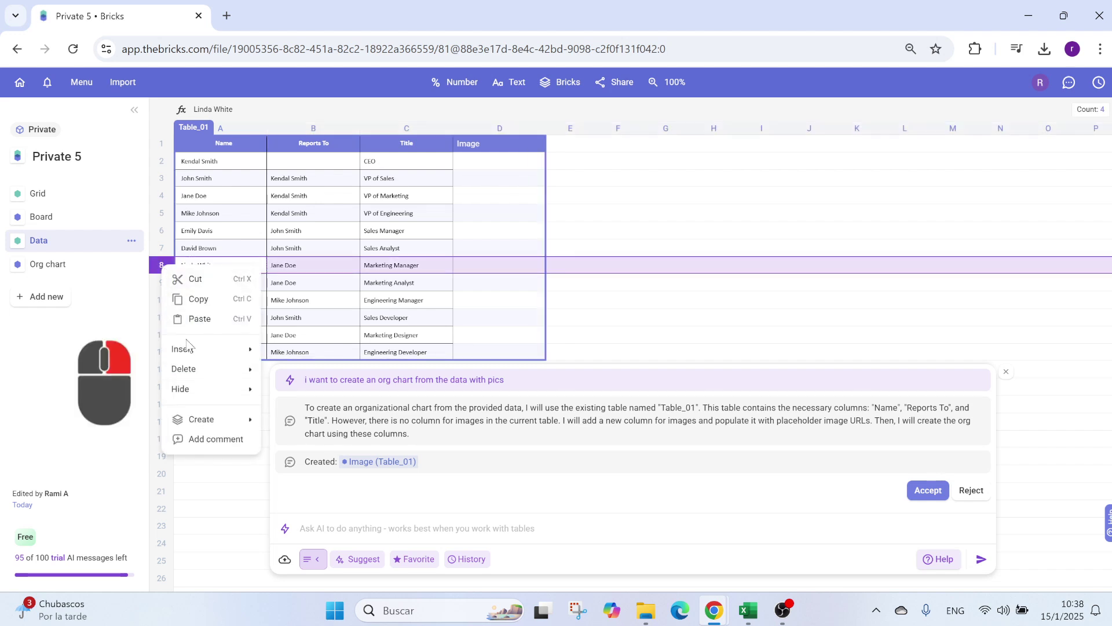
pyautogui.moveTo(191, 349)
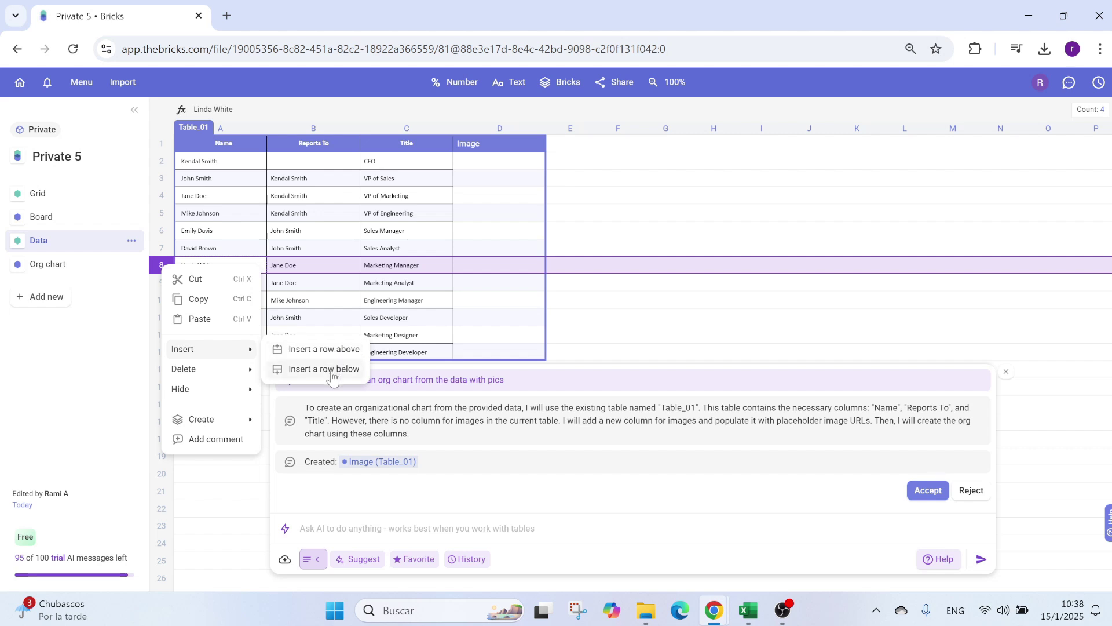
pyautogui.click(667, 219)
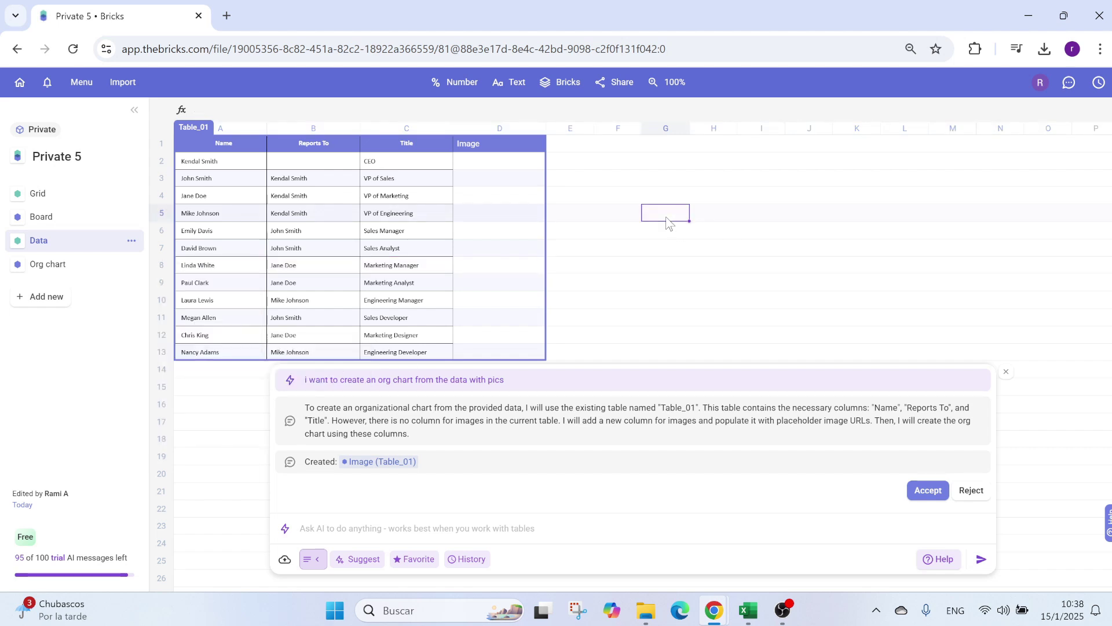
pyautogui.click(200, 378)
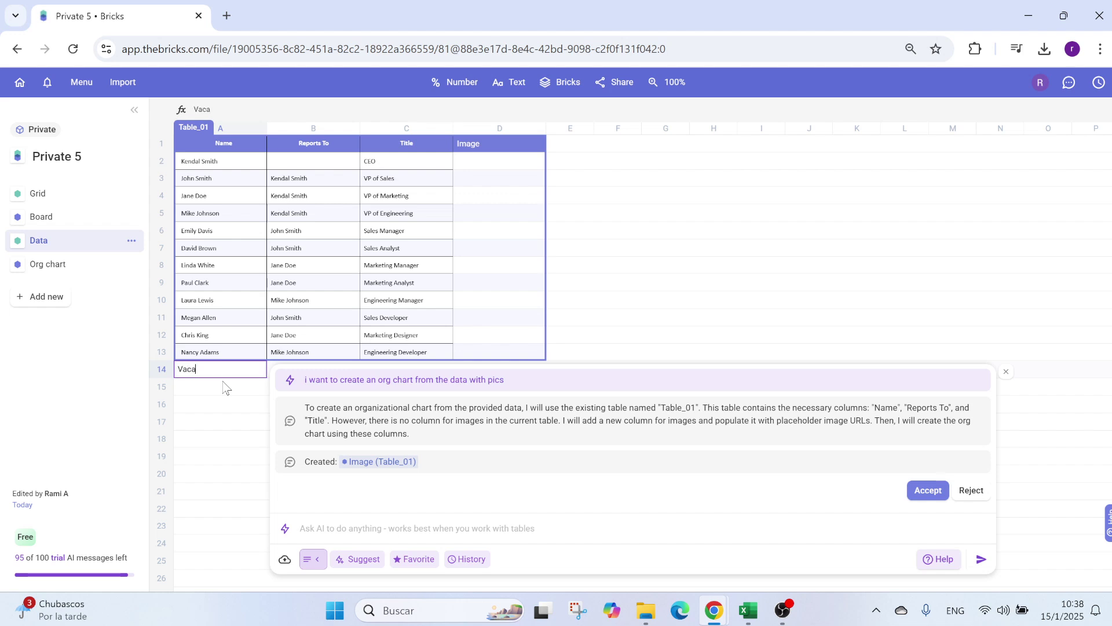
pyautogui.press('Return')
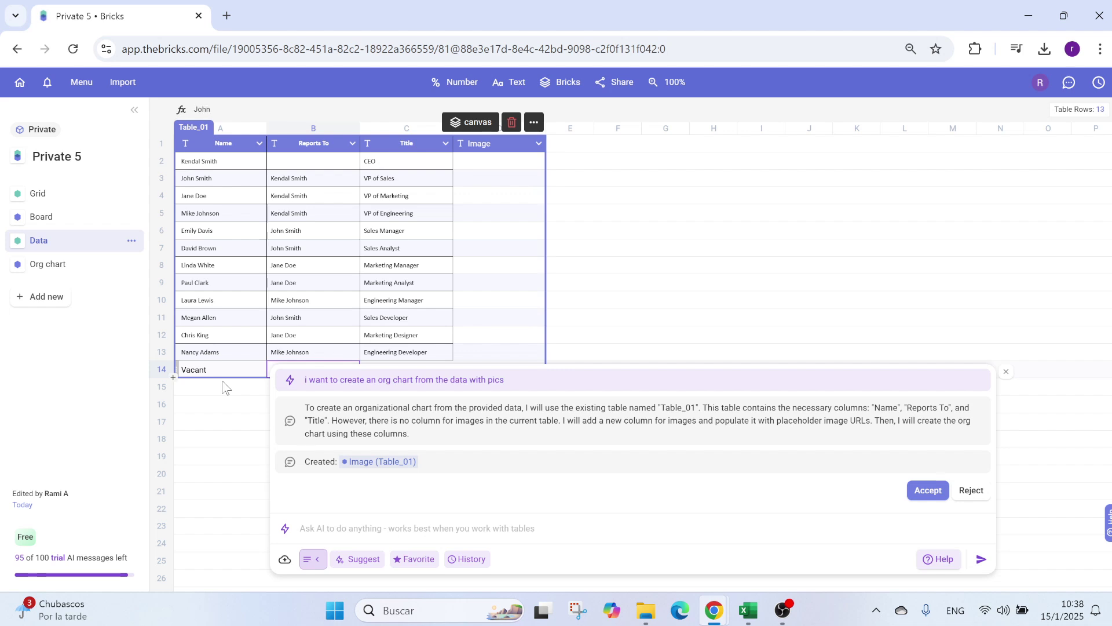
# Step: Close the AI chat and give the new row 14 the title Trainee
pyautogui.click(1007, 371)
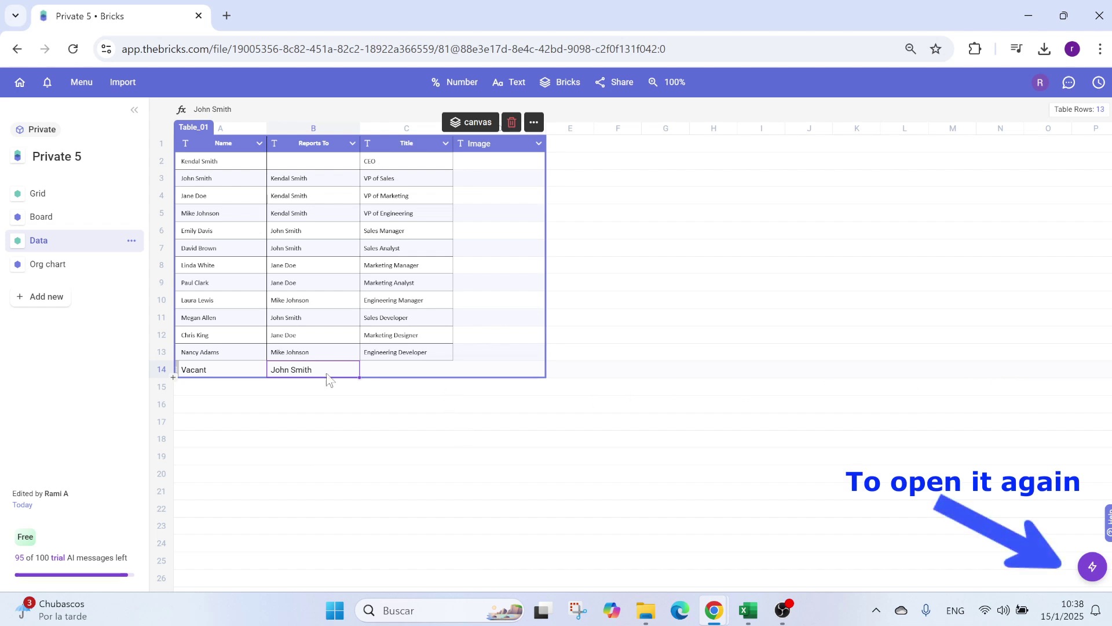
pyautogui.click(380, 371)
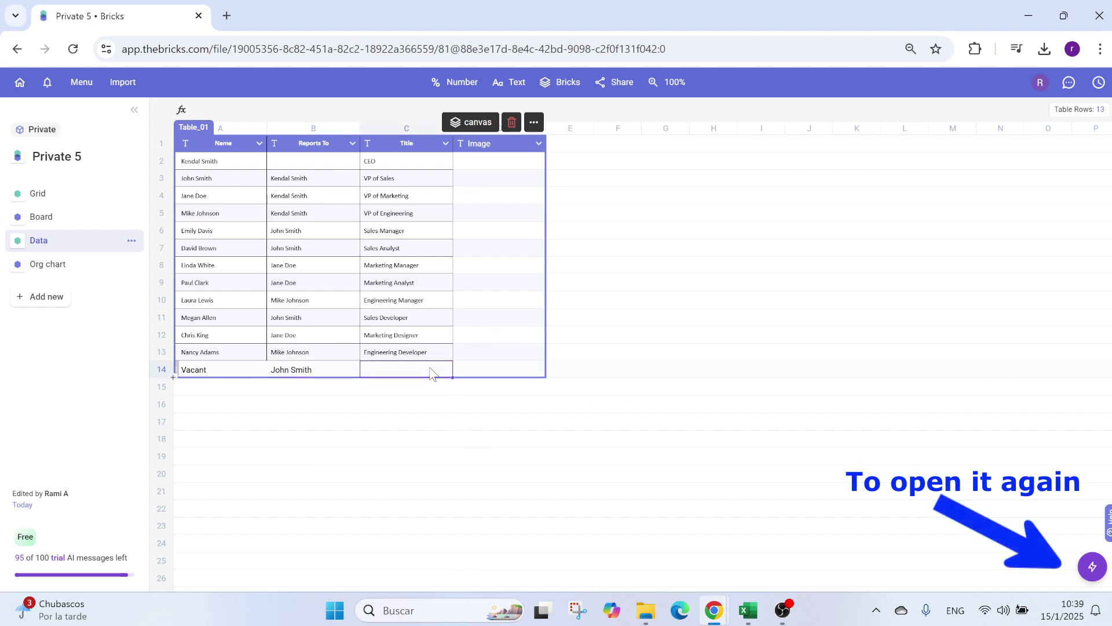
pyautogui.write('Trainee')
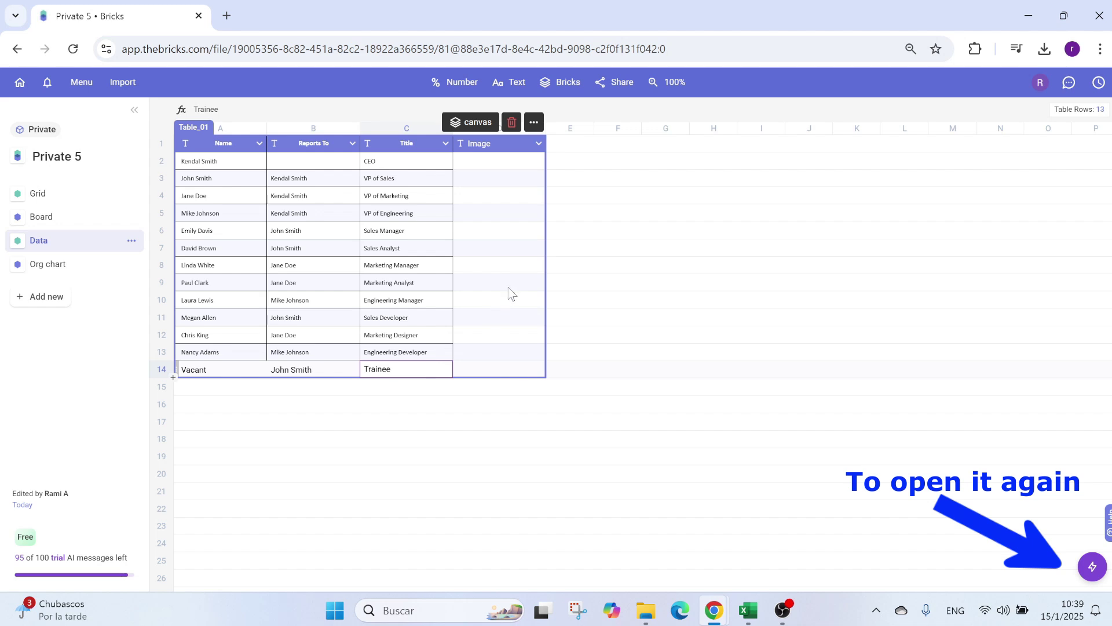
pyautogui.click(493, 285)
# Step: On the Org chart page, give the Vacant Trainee card a yellow fill and a yellow border
pyautogui.click(91, 271)
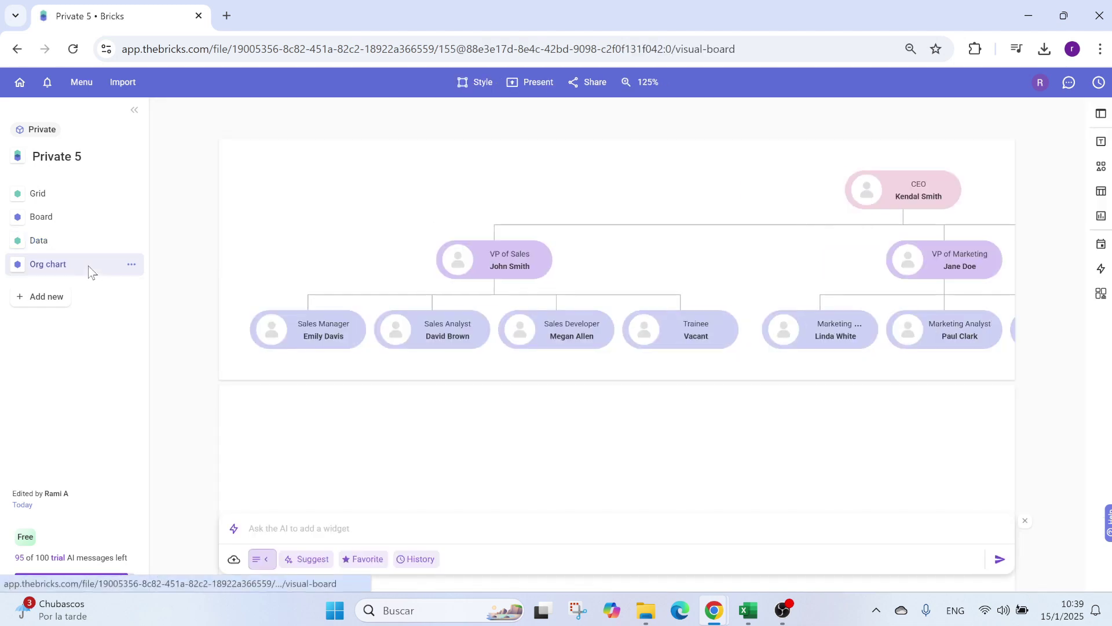
pyautogui.click(672, 314)
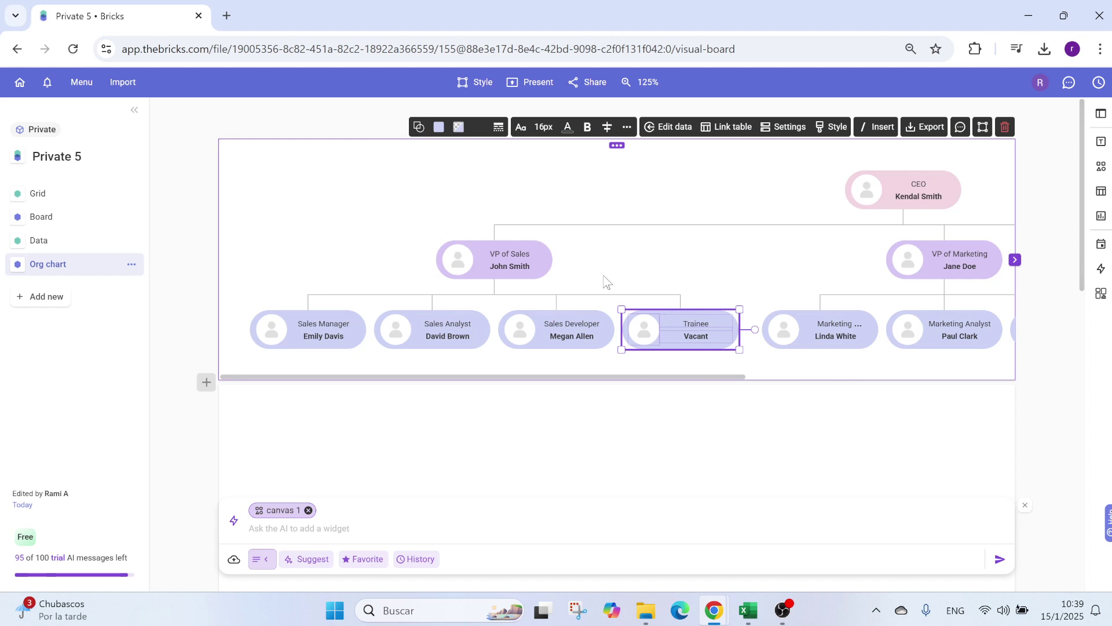
pyautogui.click(419, 130)
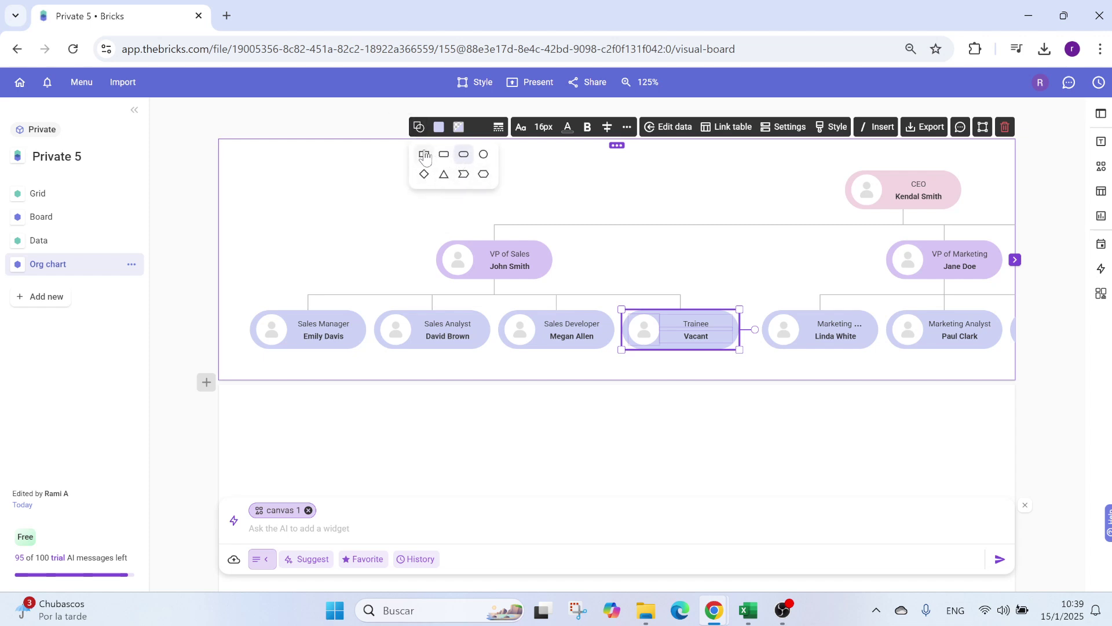
pyautogui.click(419, 128)
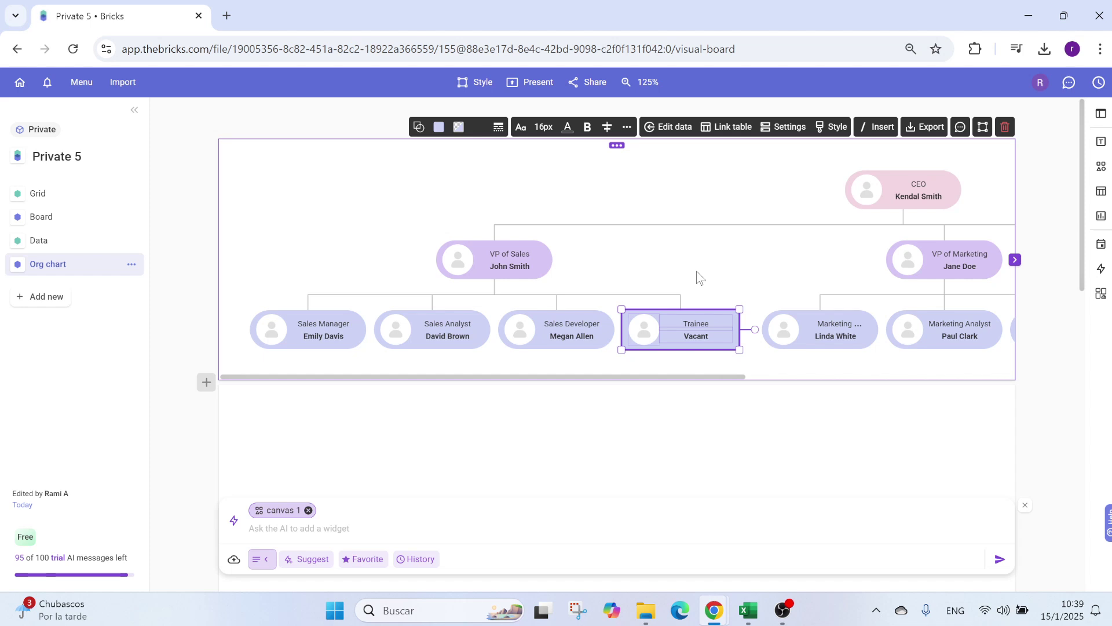
pyautogui.click(439, 127)
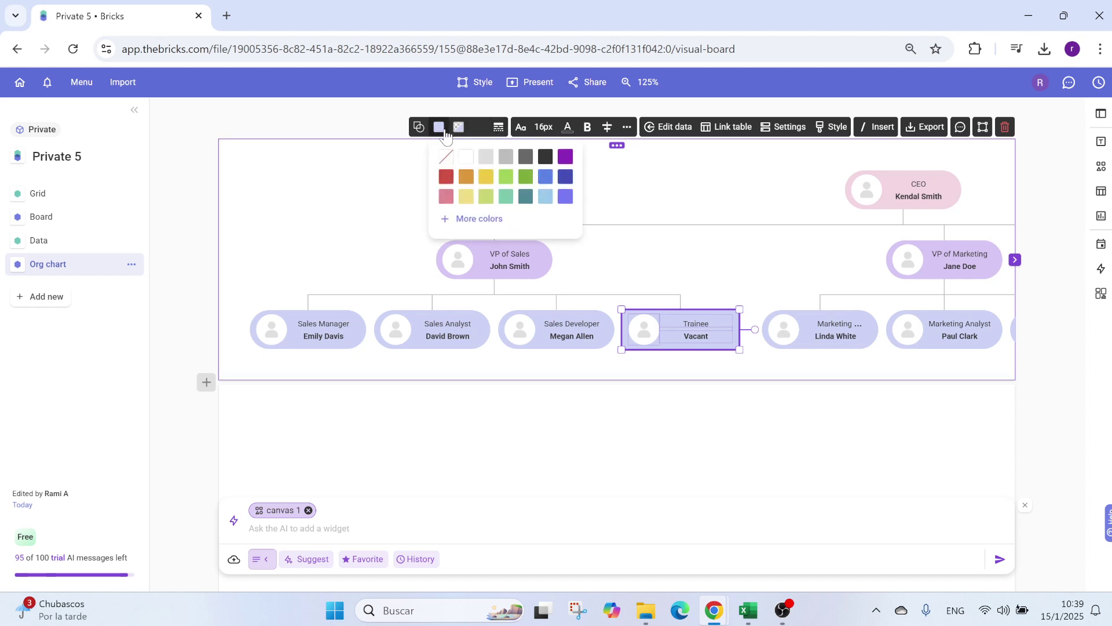
pyautogui.click(489, 181)
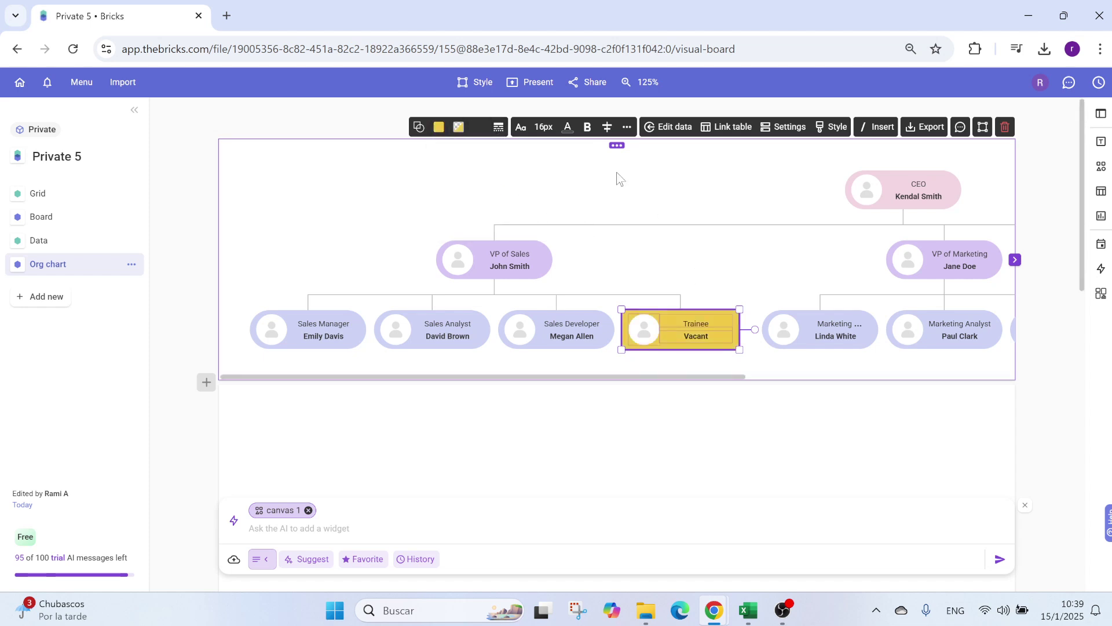
pyautogui.click(477, 129)
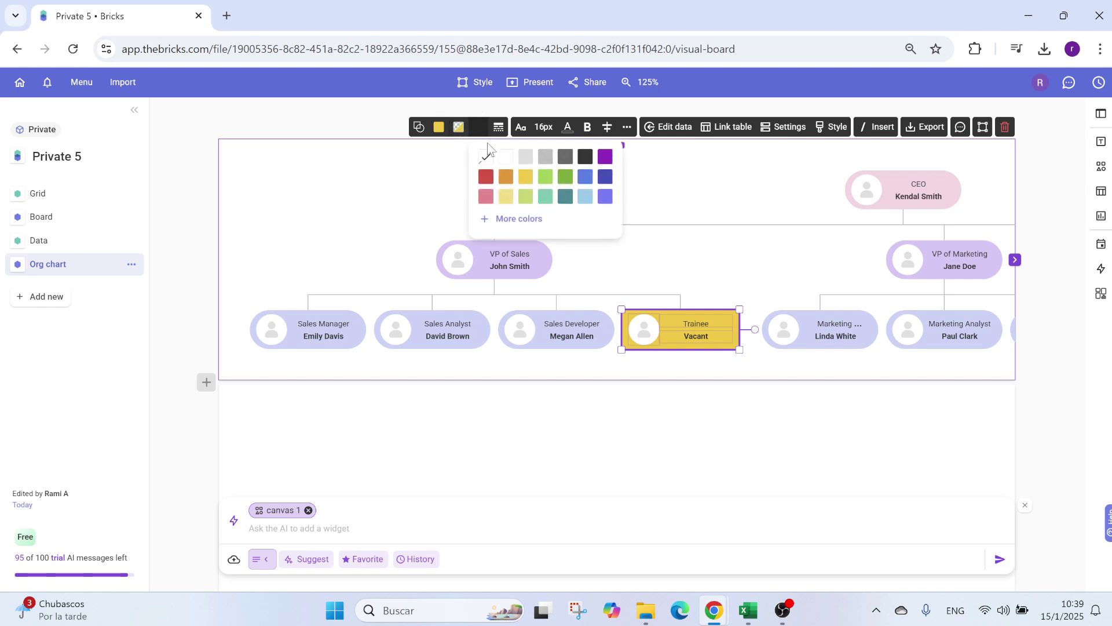
pyautogui.click(526, 176)
pyautogui.click(719, 209)
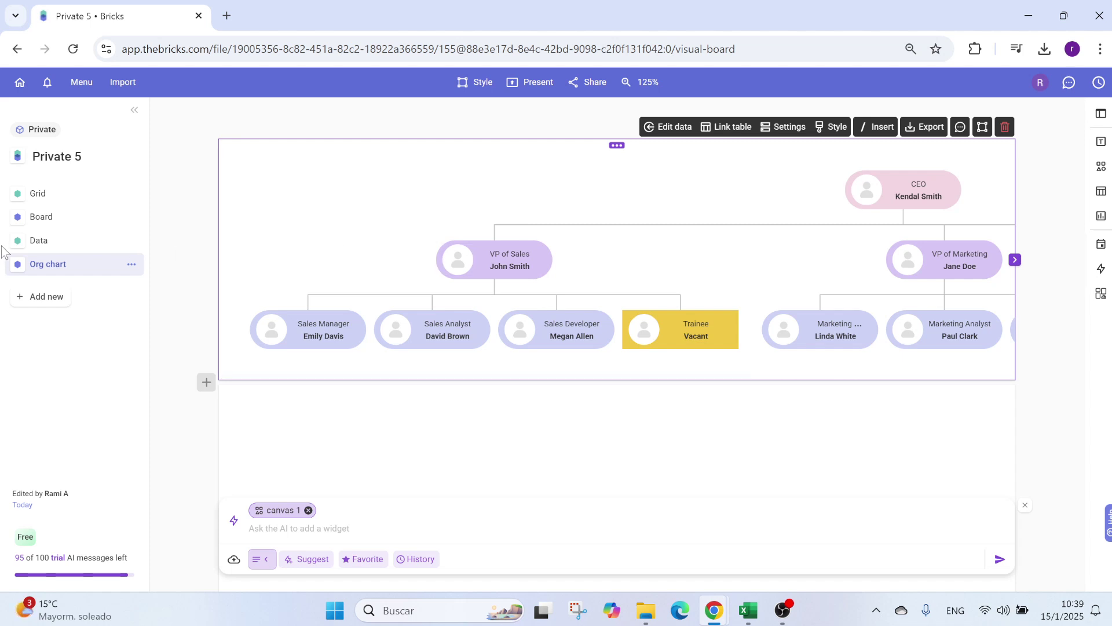
# Step: Insert Male1.jpg as the CEO's picture in the row 2 Image cell, then return to the chart
pyautogui.click(66, 238)
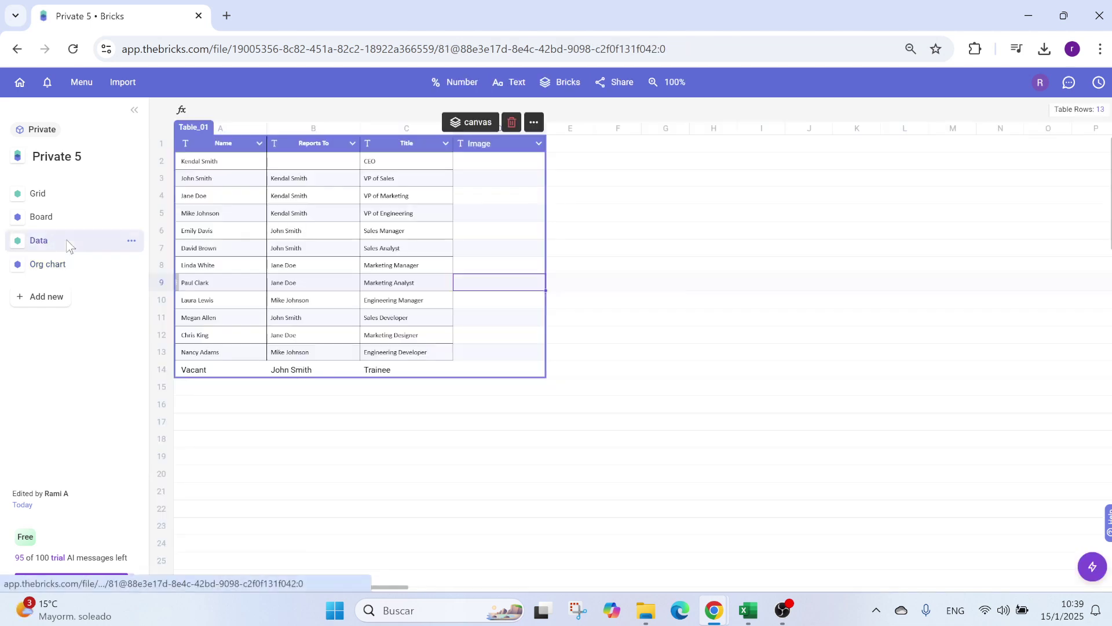
pyautogui.click(491, 162)
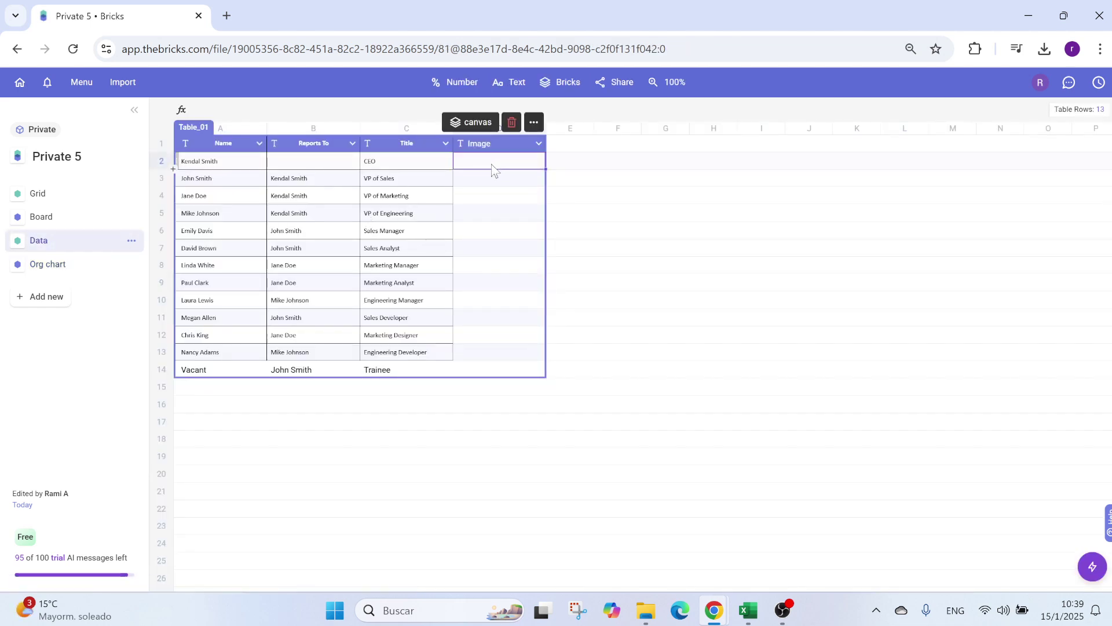
pyautogui.click(490, 163)
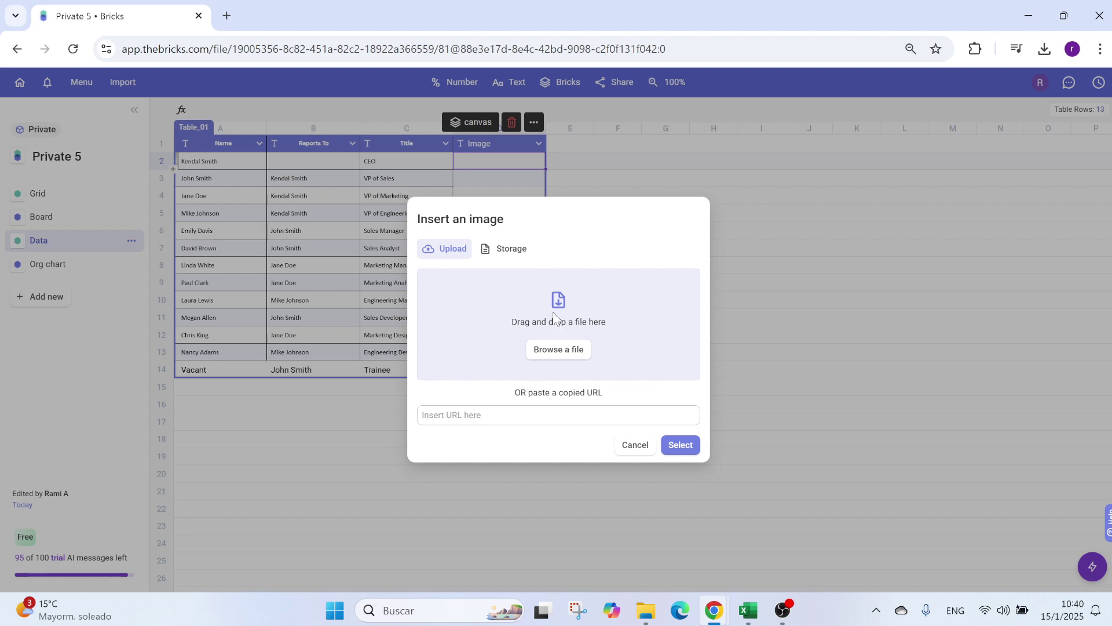
pyautogui.click(557, 350)
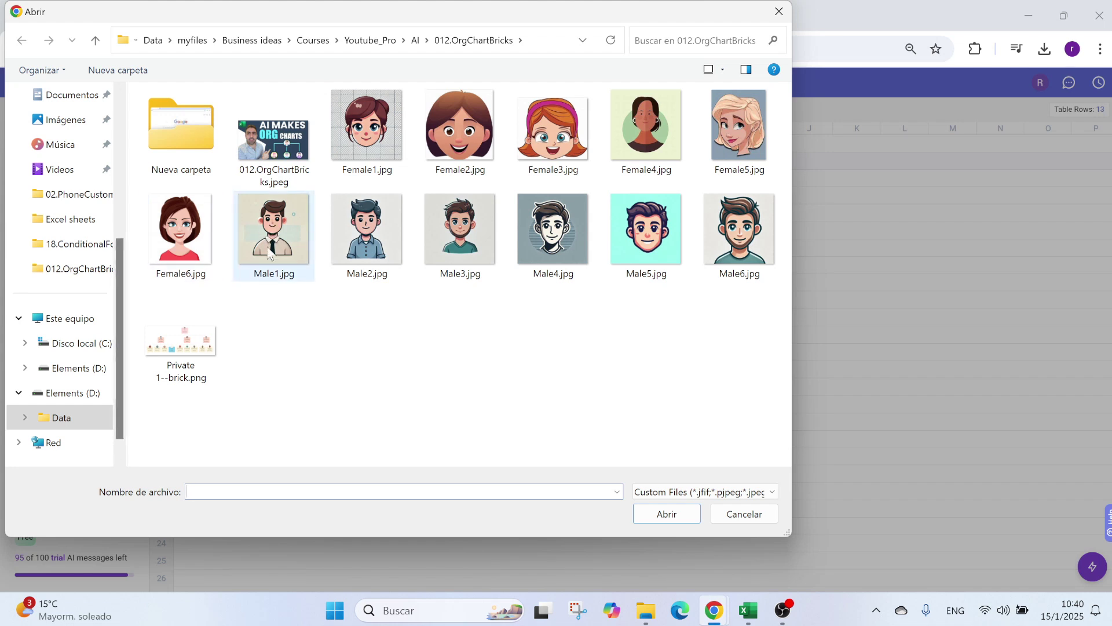
pyautogui.click(271, 229)
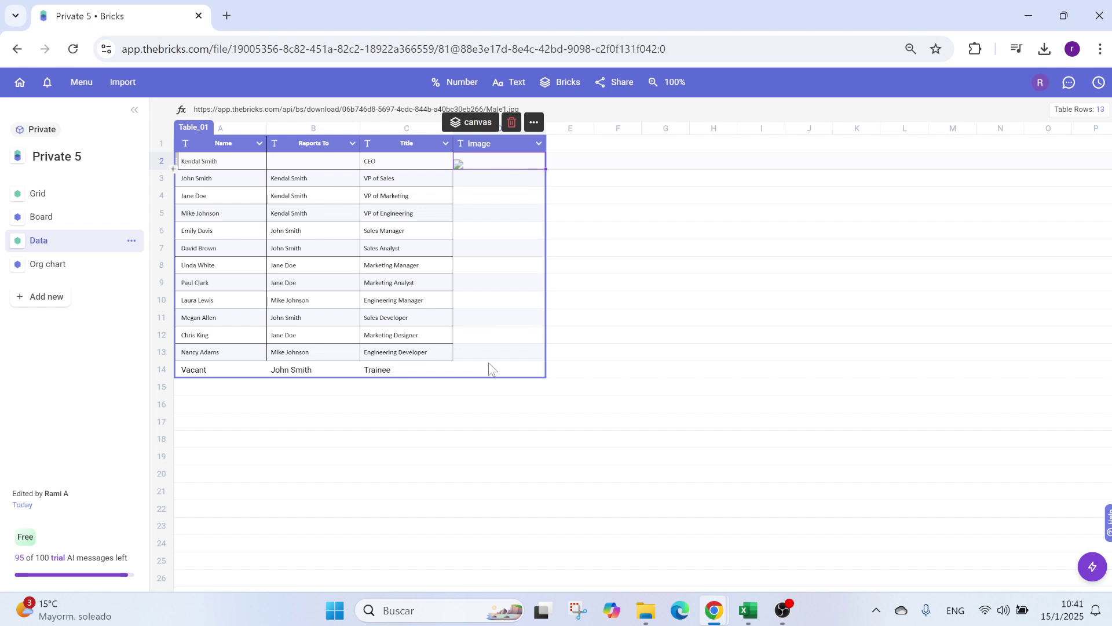
pyautogui.click(480, 180)
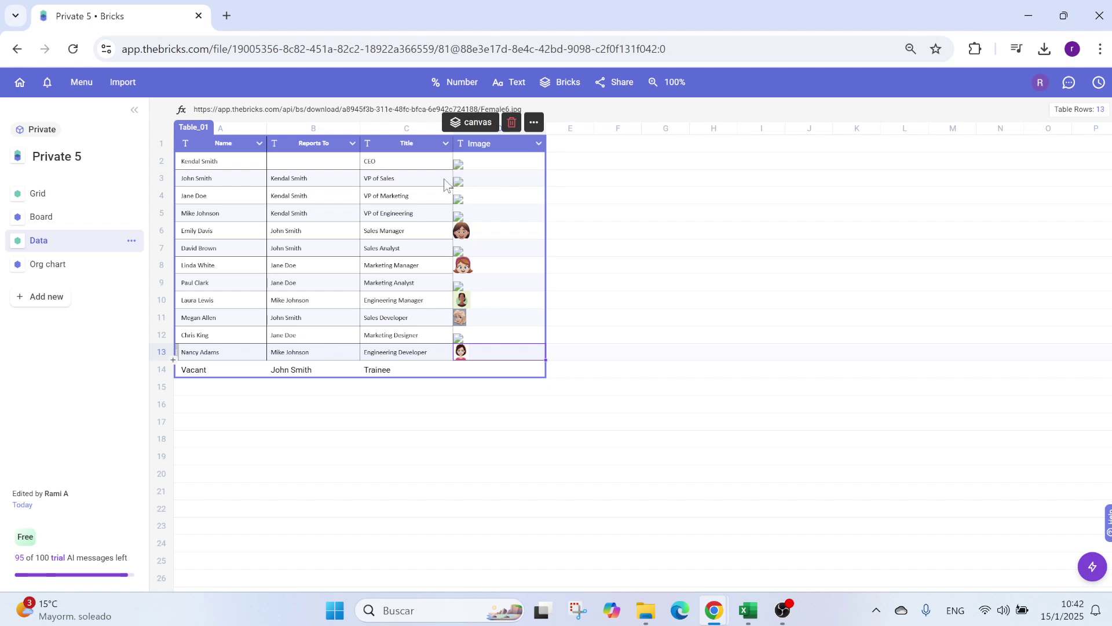
pyautogui.click(65, 264)
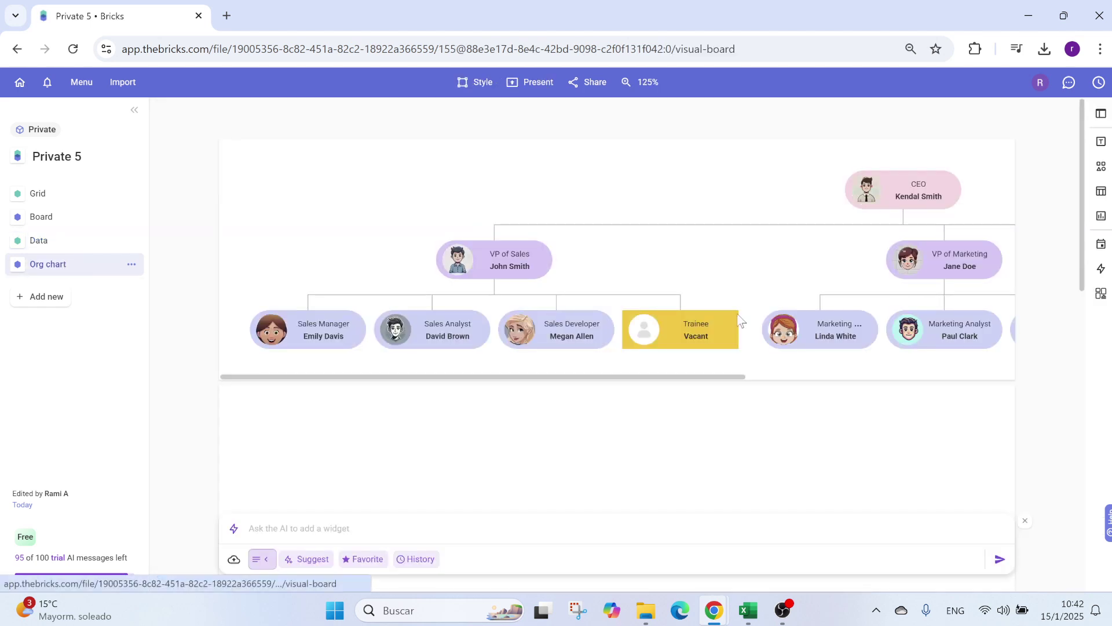
# Step: Pan the org chart to bring the Engineering branch into view
pyautogui.click(619, 381)
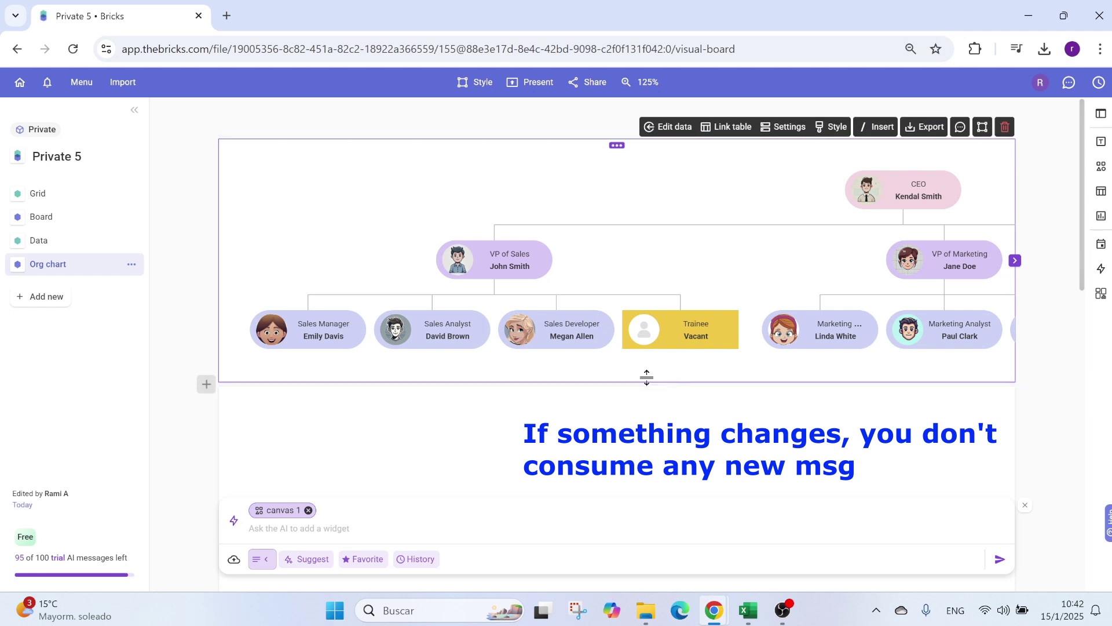
pyautogui.click(1015, 260)
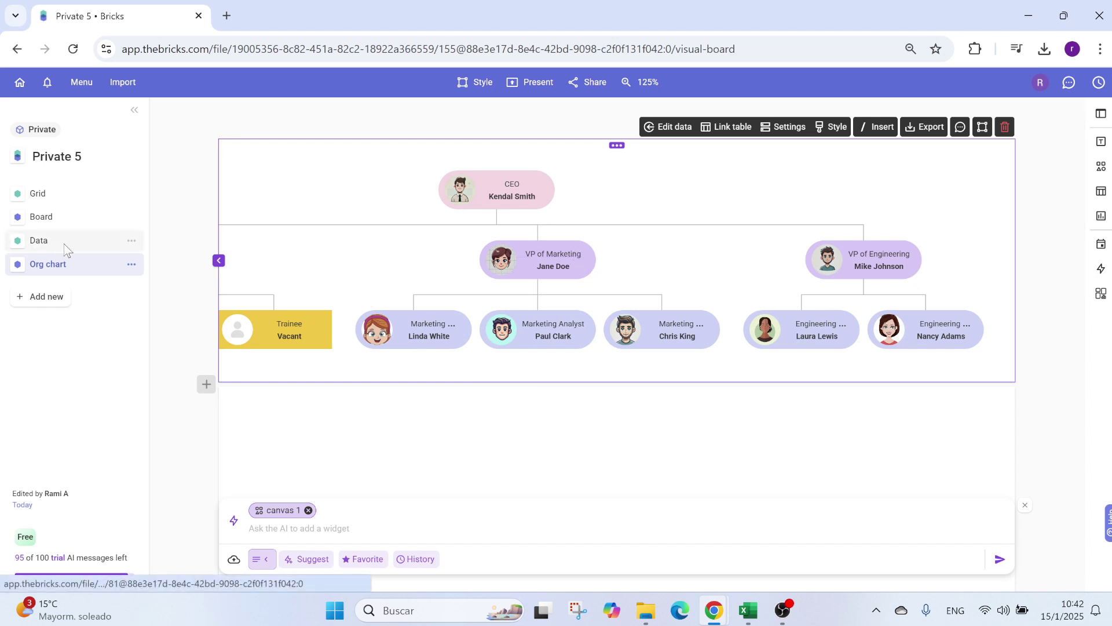
pyautogui.click(108, 240)
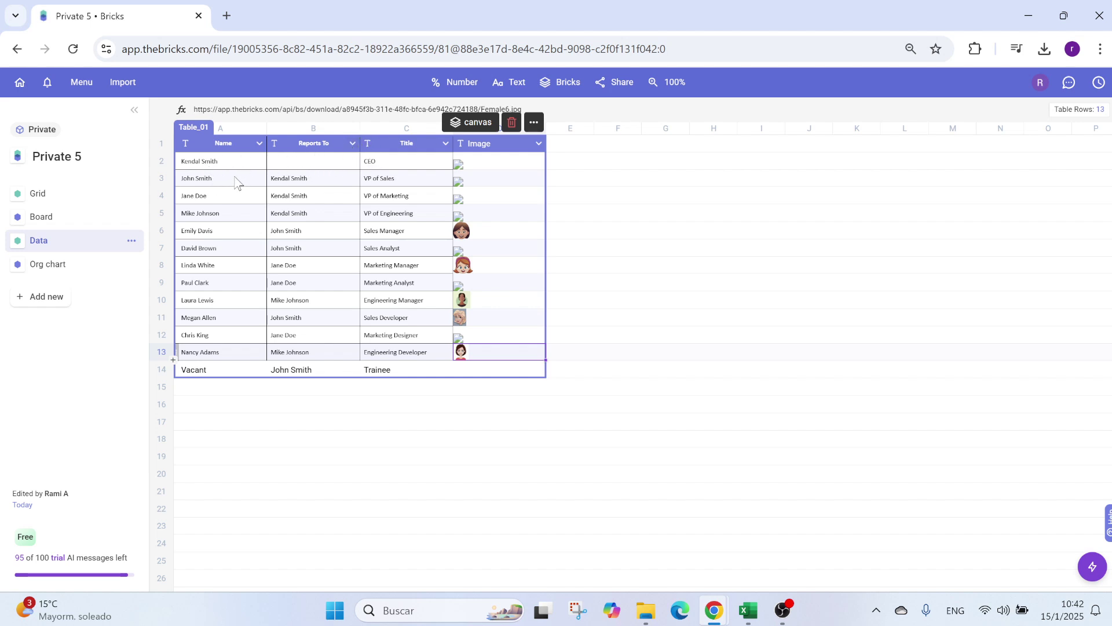
pyautogui.click(353, 143)
pyautogui.click(371, 273)
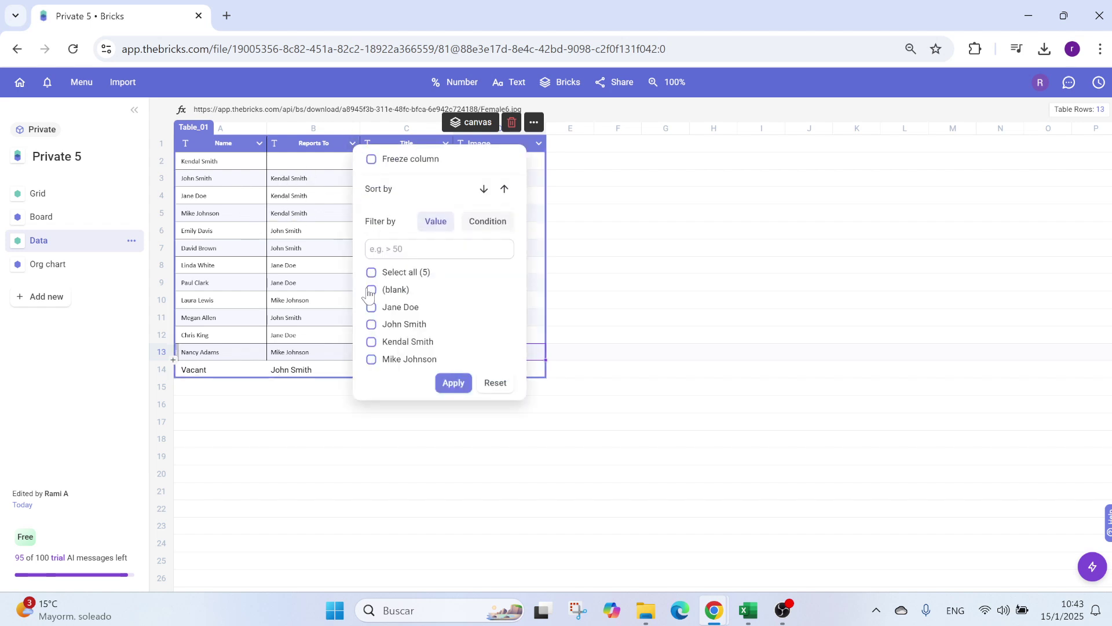
pyautogui.click(371, 290)
pyautogui.click(372, 342)
pyautogui.click(454, 383)
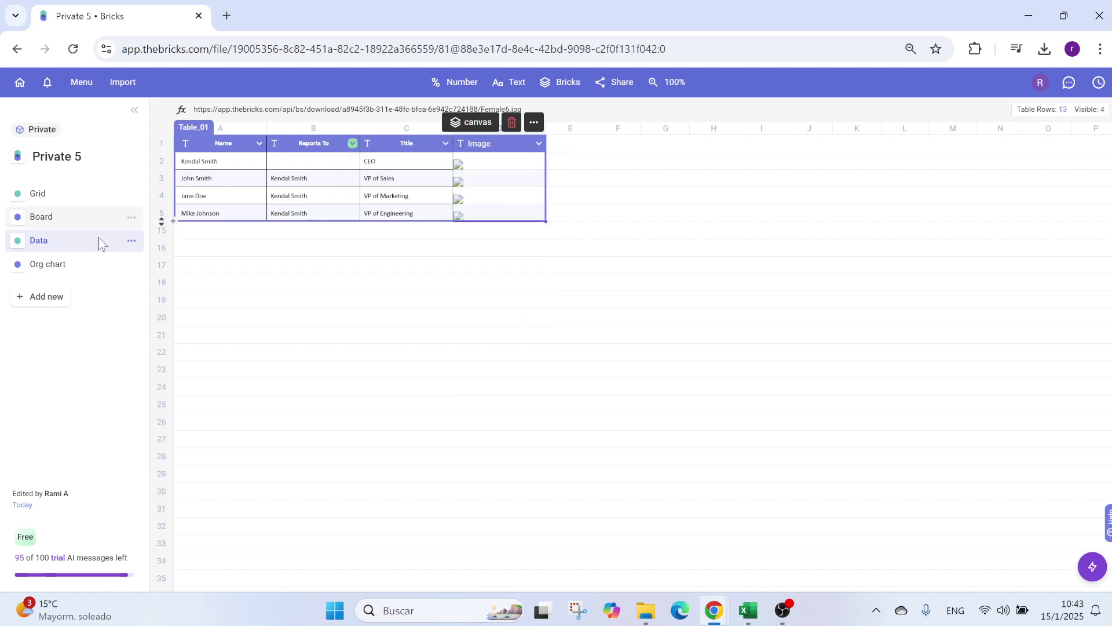
pyautogui.click(81, 267)
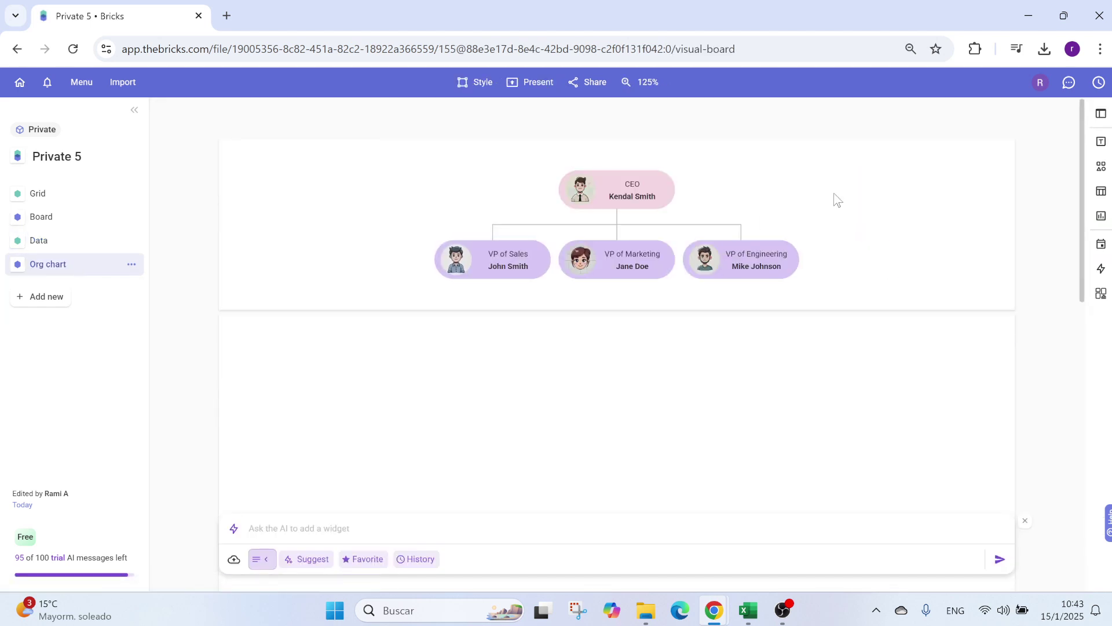
# Step: Open the Text block gallery (Title, Description, Numbers, Quotes) beside the leadership org chart
pyautogui.click(823, 180)
pyautogui.click(925, 129)
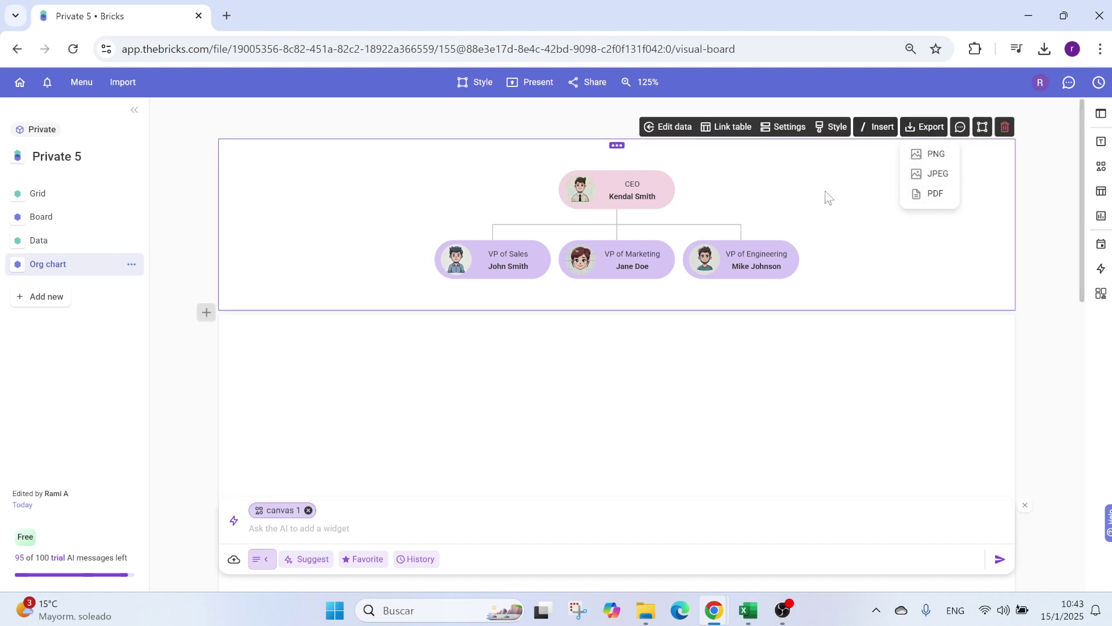
pyautogui.click(729, 188)
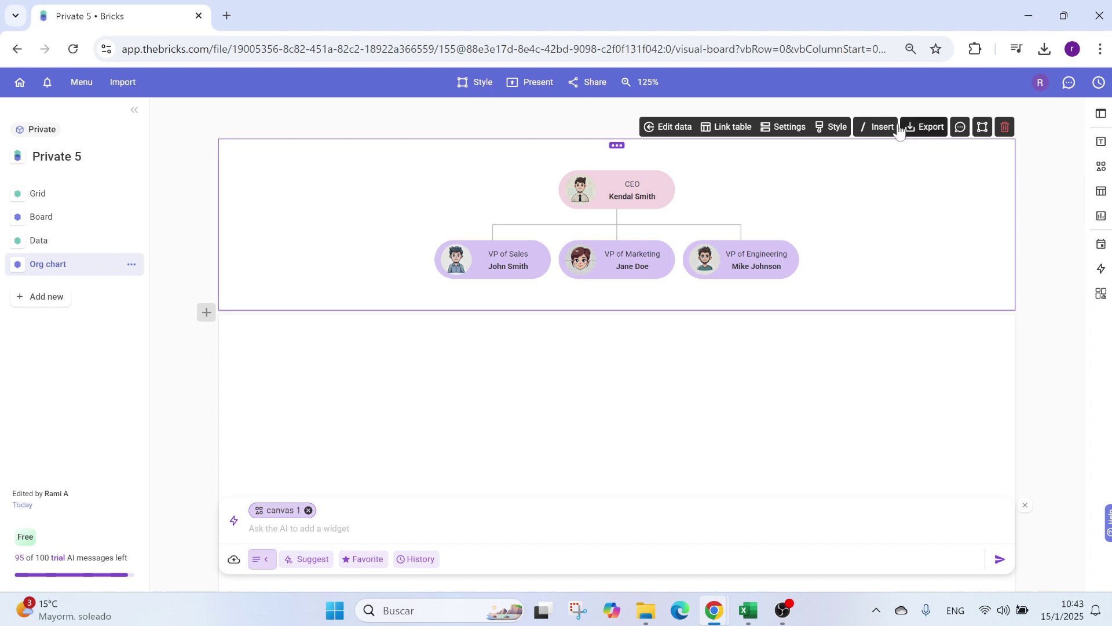
pyautogui.click(835, 129)
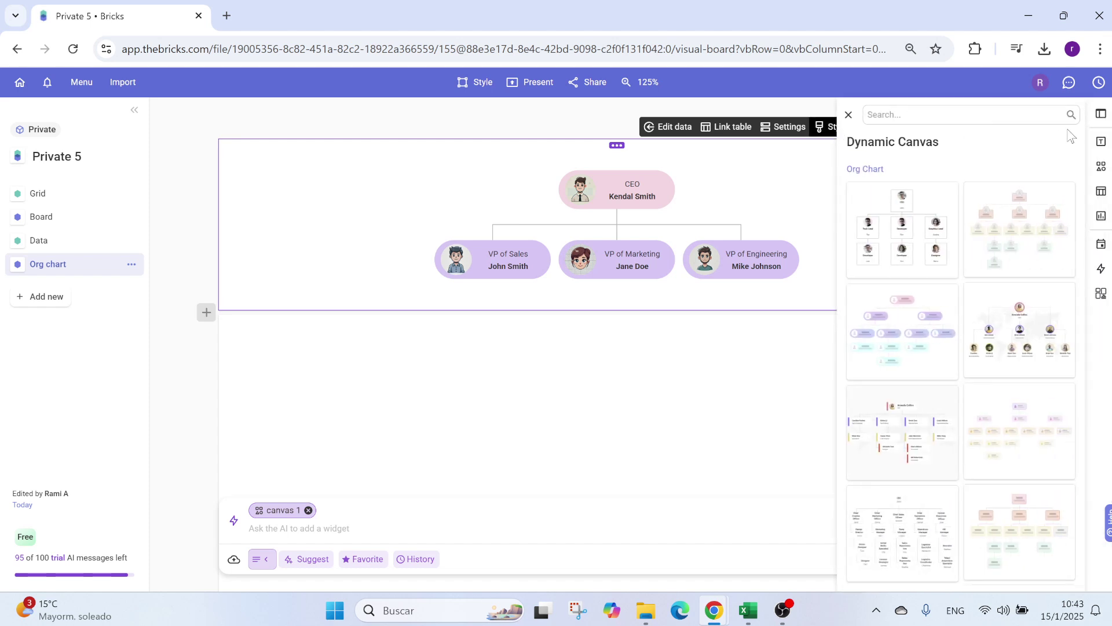
pyautogui.click(1101, 141)
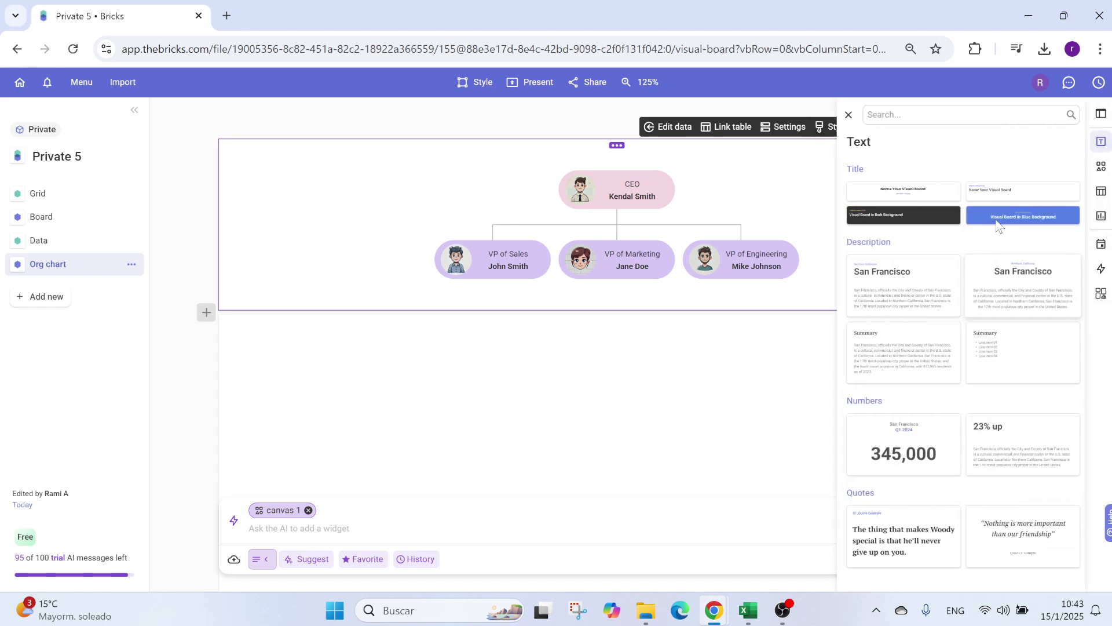
# Step: Add a blue-background title block, then delete that blue title panel from the board
pyautogui.click(1030, 223)
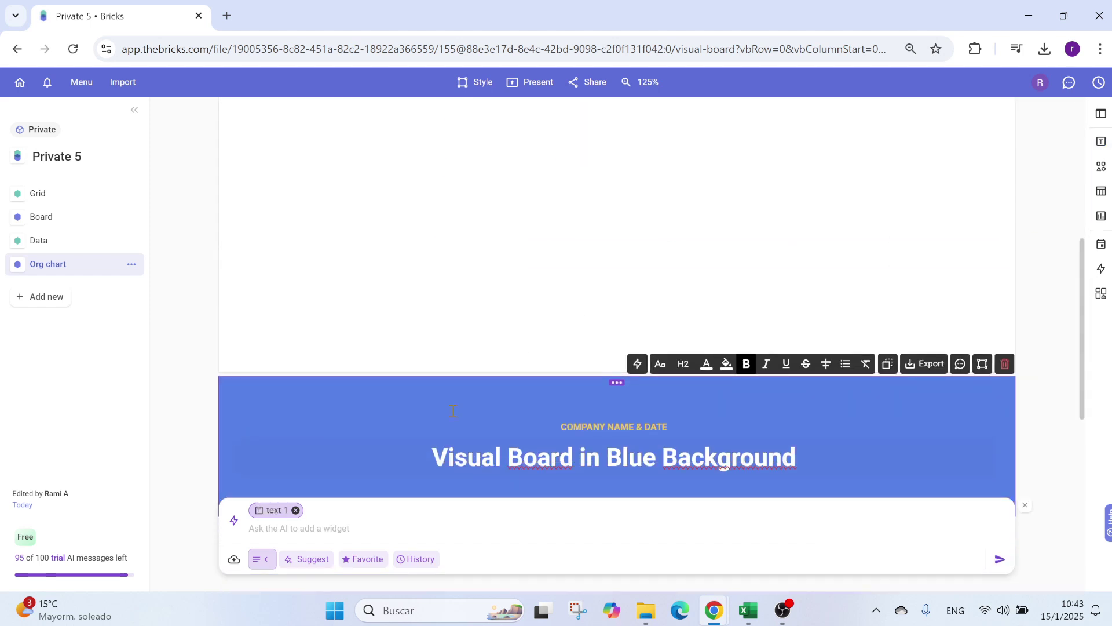
pyautogui.click(453, 410)
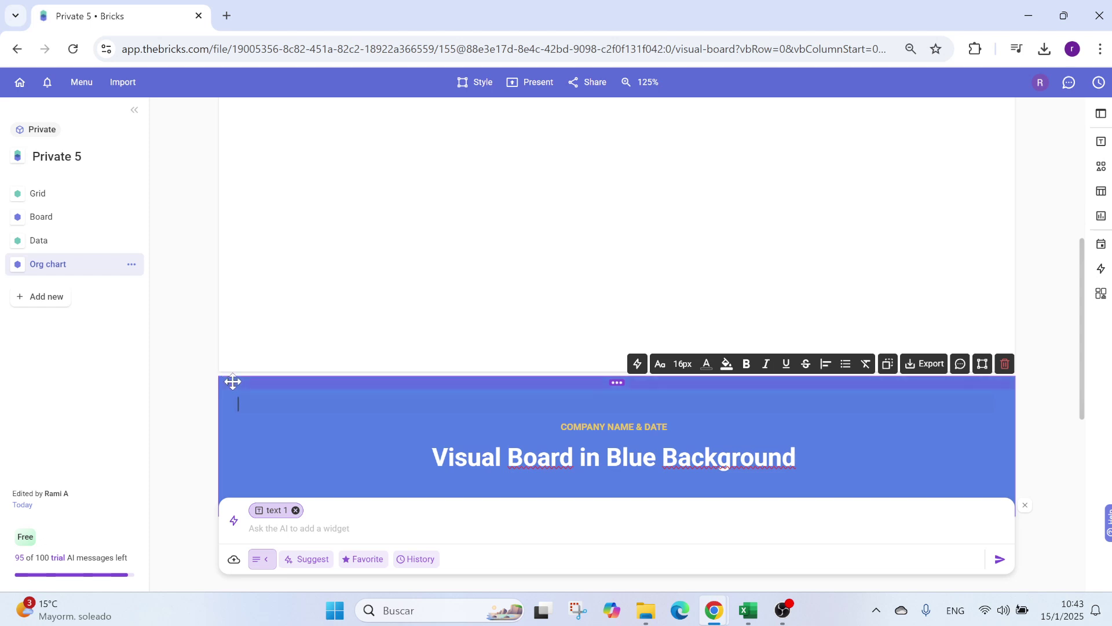
pyautogui.moveTo(231, 380); pyautogui.dragTo(223, 209)
pyautogui.click(586, 234)
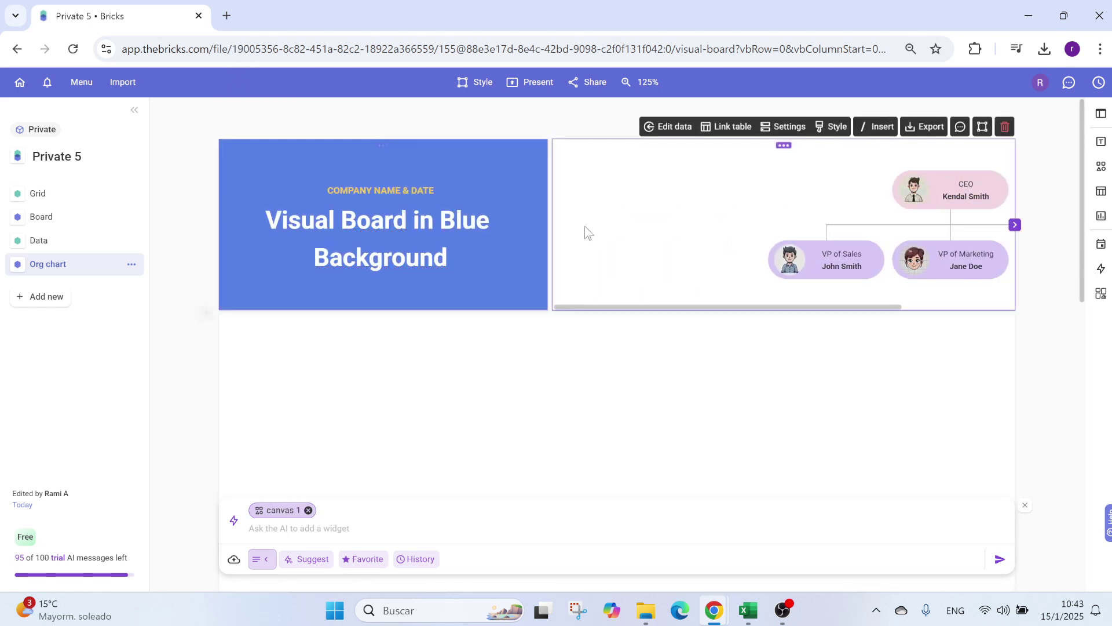
pyautogui.click(446, 172)
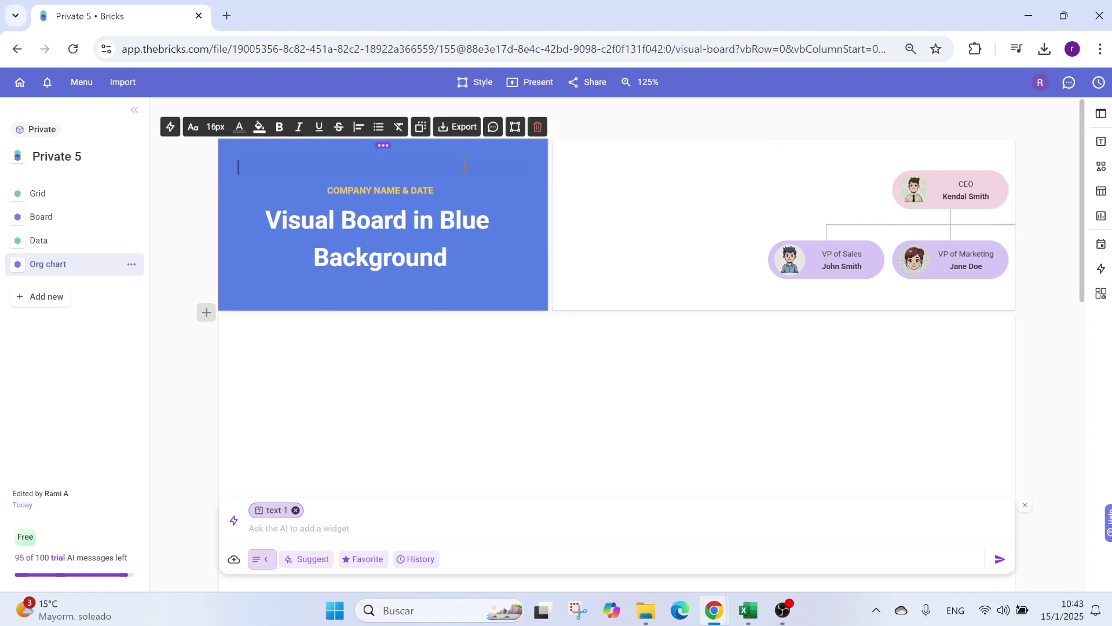
pyautogui.click(539, 128)
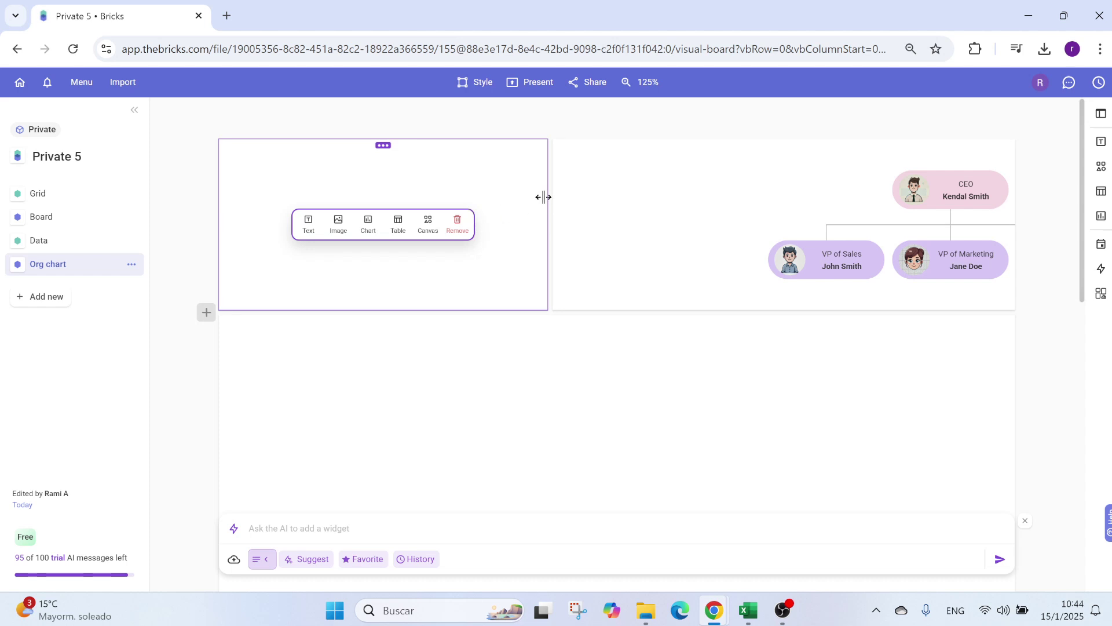
# Step: Narrow the left cell and widen the org chart into the freed space
pyautogui.moveTo(544, 197); pyautogui.dragTo(349, 199)
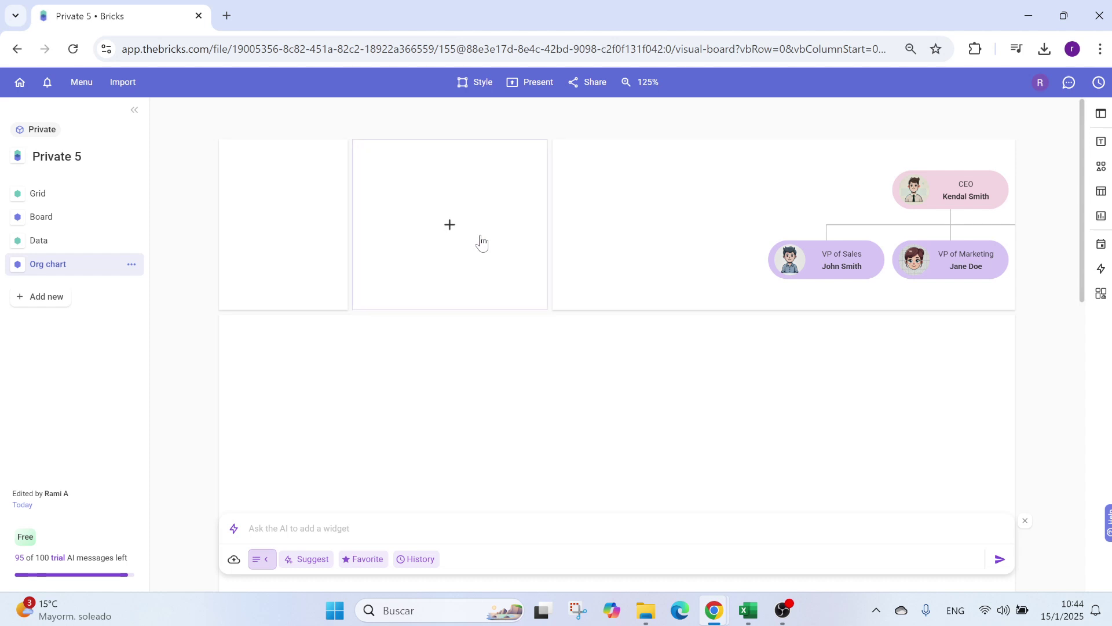
pyautogui.moveTo(551, 222); pyautogui.dragTo(355, 221)
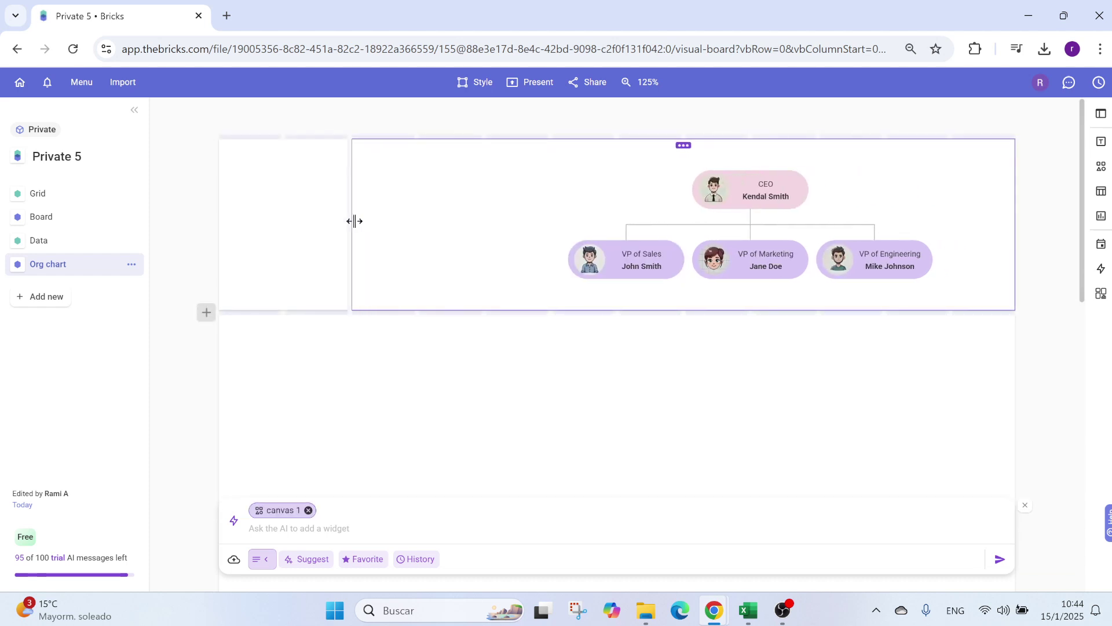
pyautogui.click(288, 186)
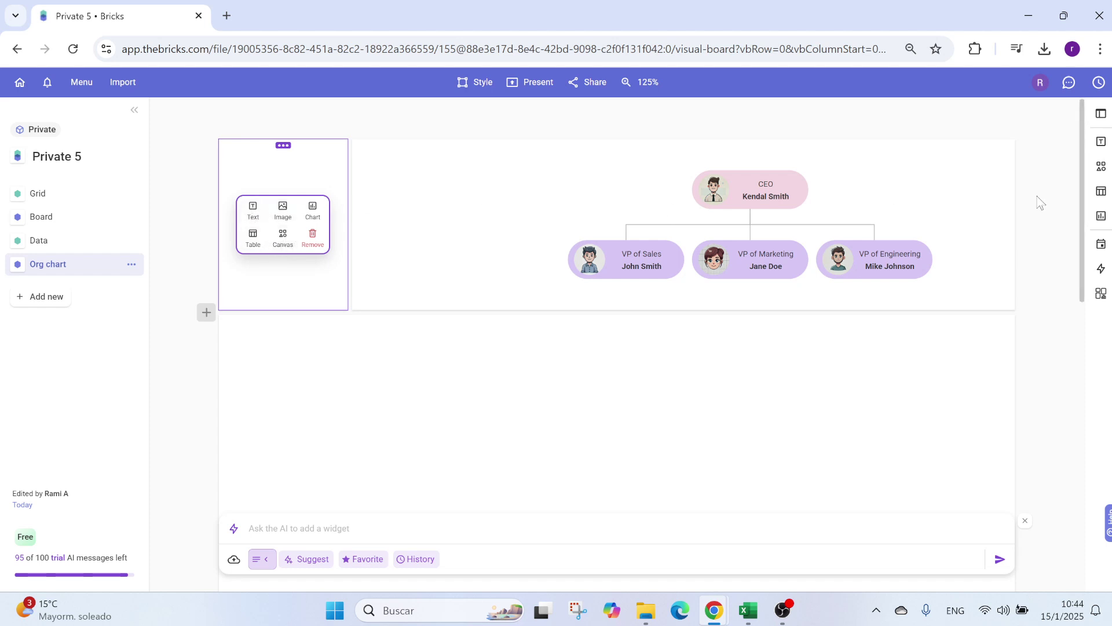
# Step: Insert the dark-background title template and place it, narrowed, beside the org chart
pyautogui.click(1103, 143)
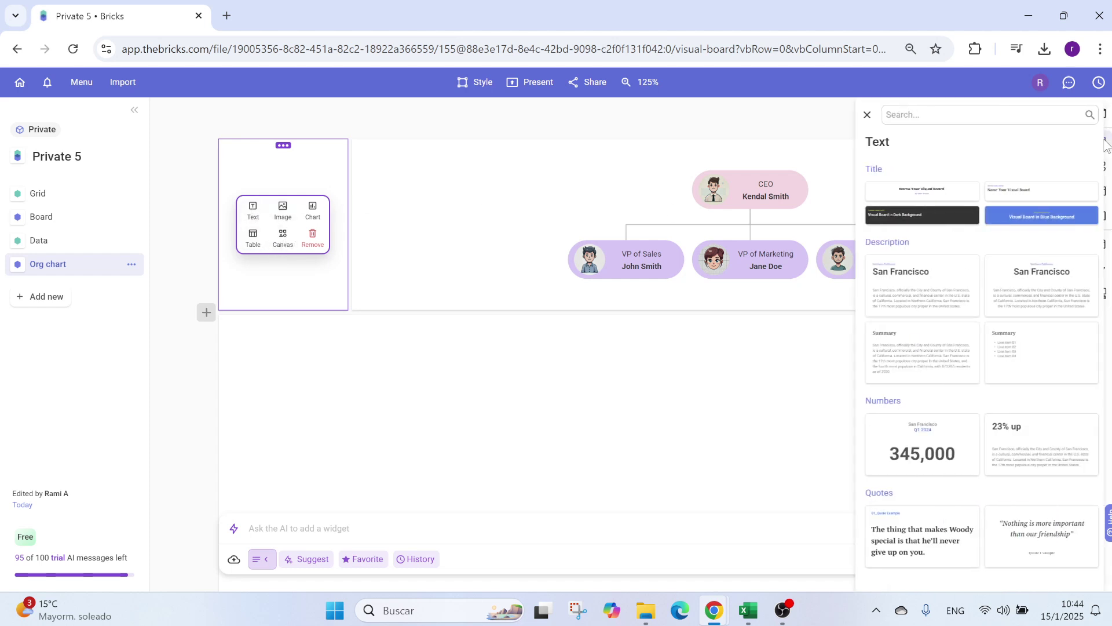
pyautogui.click(922, 216)
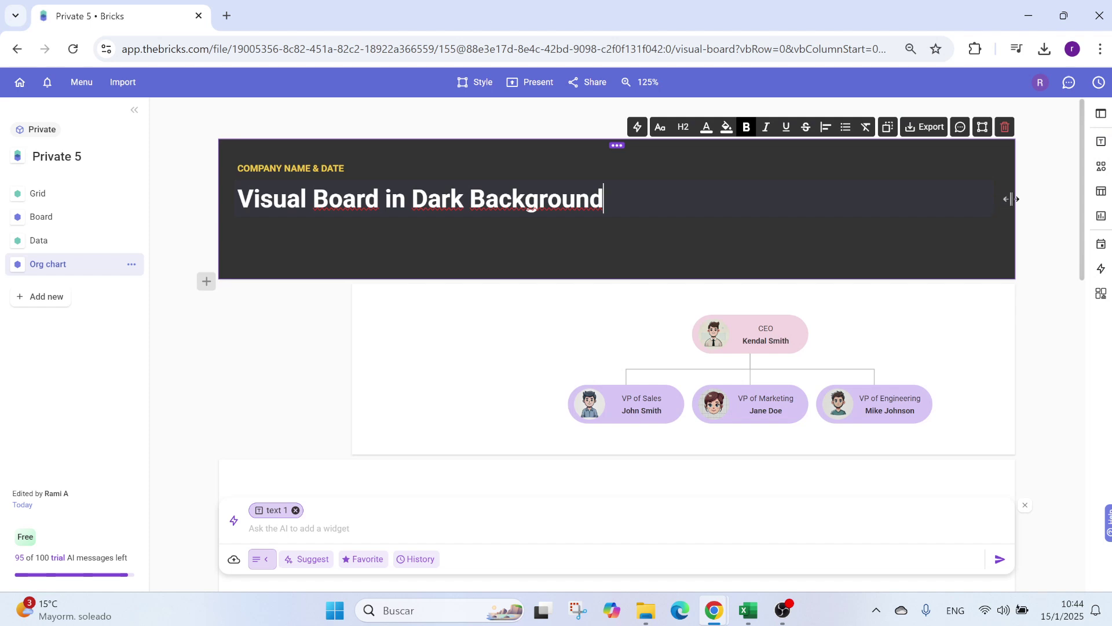
pyautogui.moveTo(1013, 197); pyautogui.dragTo(348, 213)
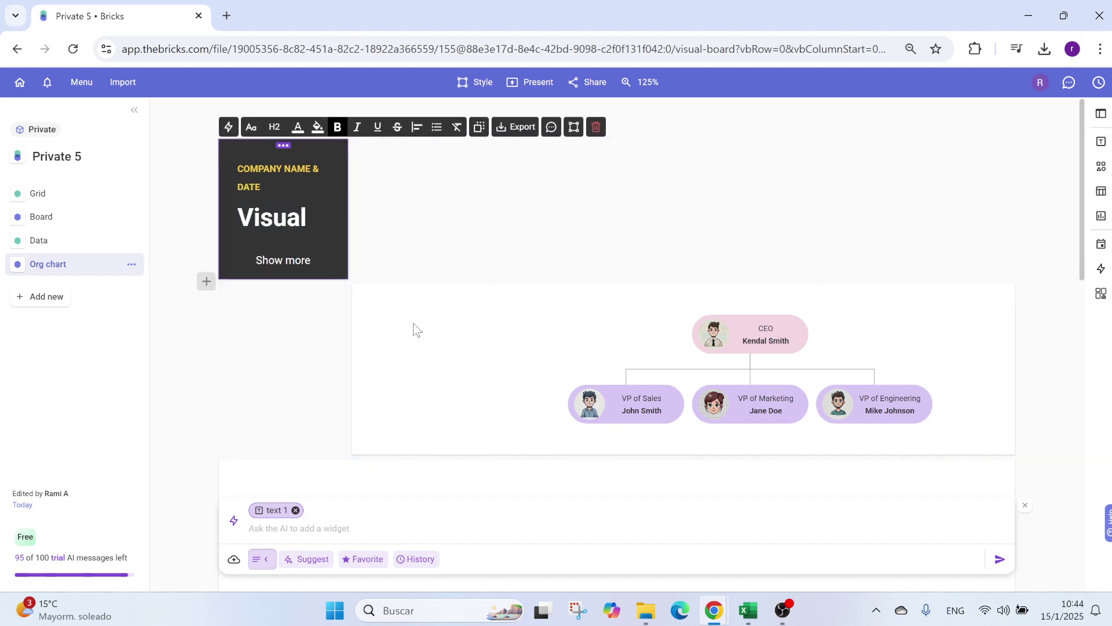
pyautogui.moveTo(412, 322); pyautogui.dragTo(367, 179)
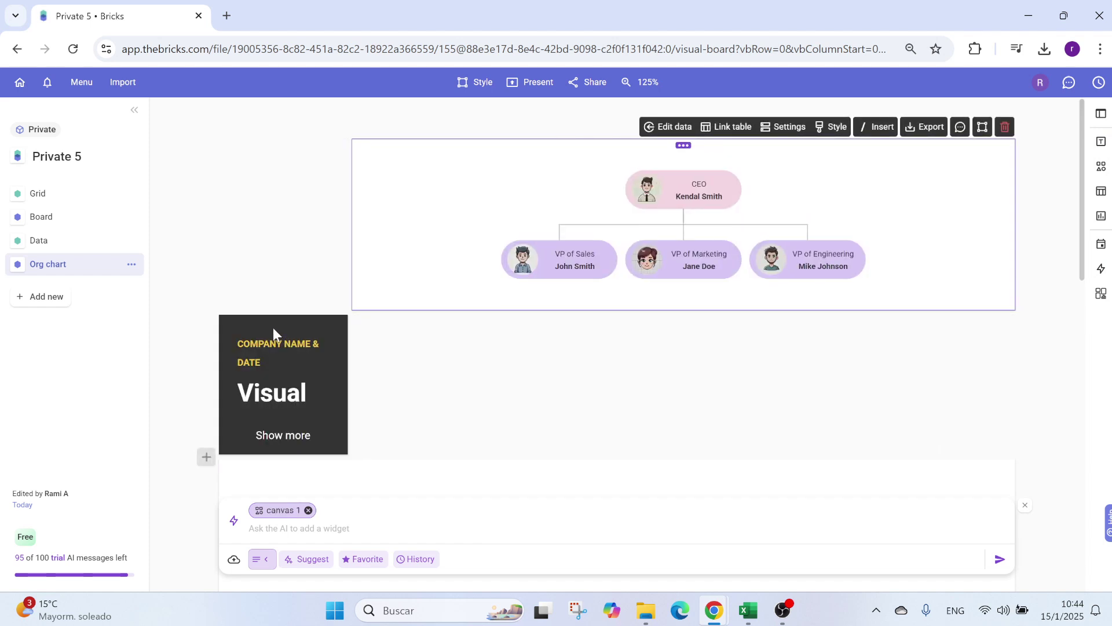
pyautogui.click(273, 328)
pyautogui.moveTo(273, 328); pyautogui.dragTo(272, 152)
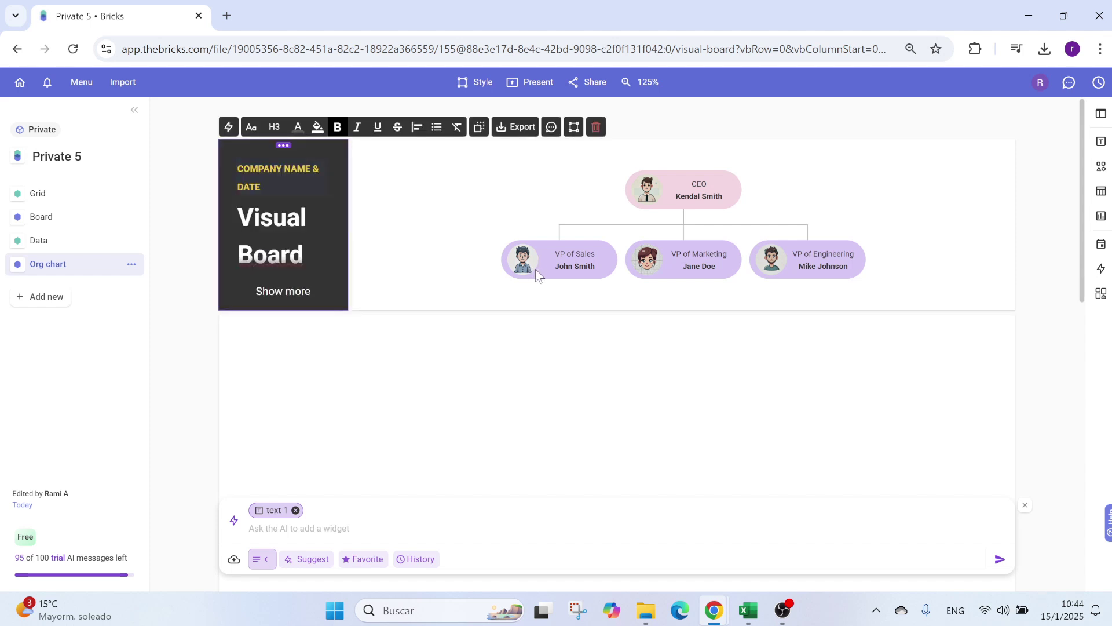
# Step: Change the title's heading to Leadership and its top line to Company 1
pyautogui.moveTo(235, 217); pyautogui.dragTo(323, 268)
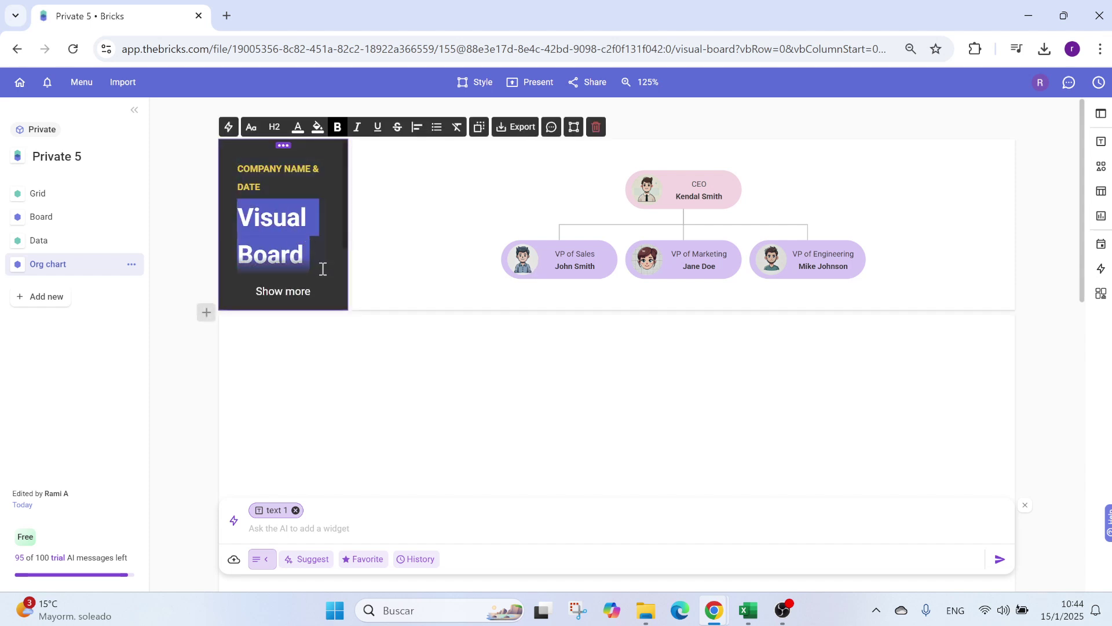
pyautogui.write('LEadersh')
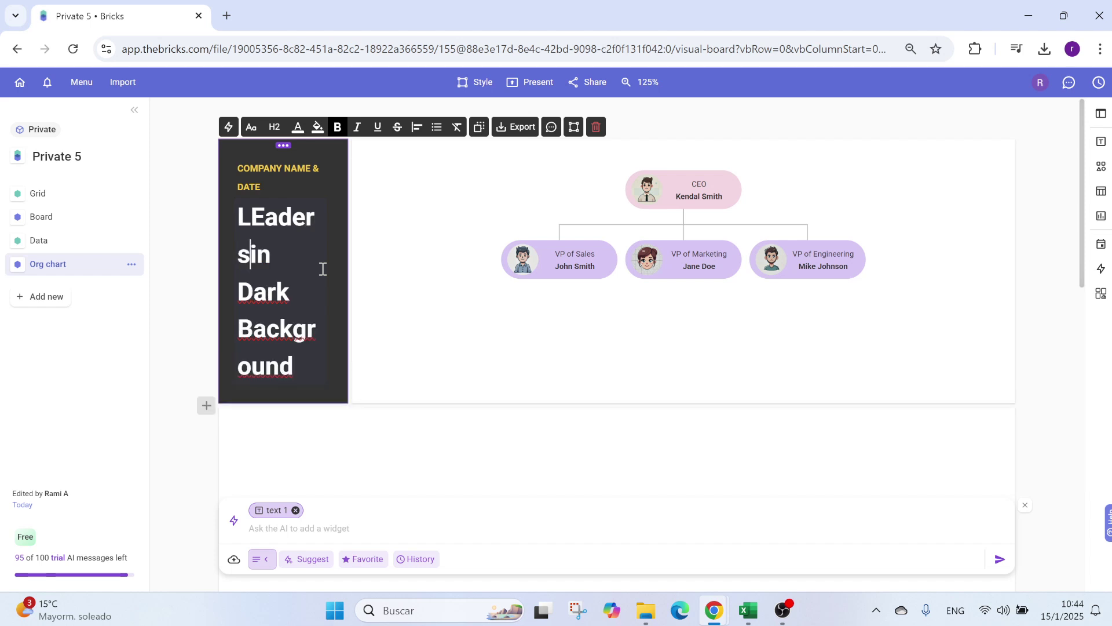
pyautogui.press('Right')
pyautogui.write('p')
pyautogui.hotkey('ctrl', 'shift', 'End')
pyautogui.press('Delete')
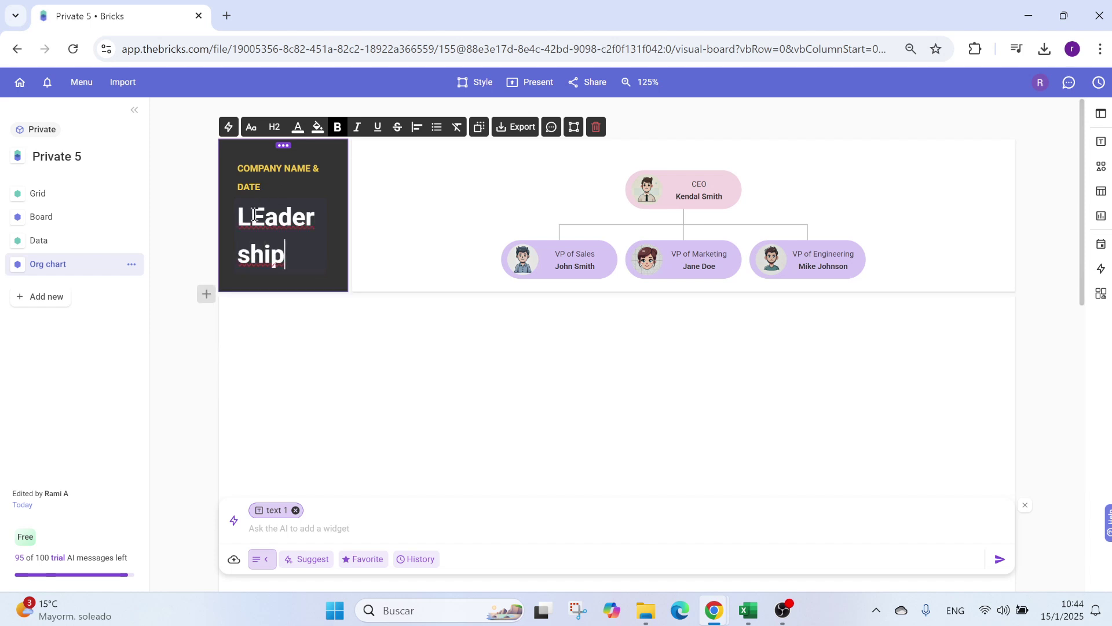
pyautogui.click(266, 217)
pyautogui.press('BackSpace')
pyautogui.write('e')
pyautogui.tripleClick(270, 168)
pyautogui.write('Comp')
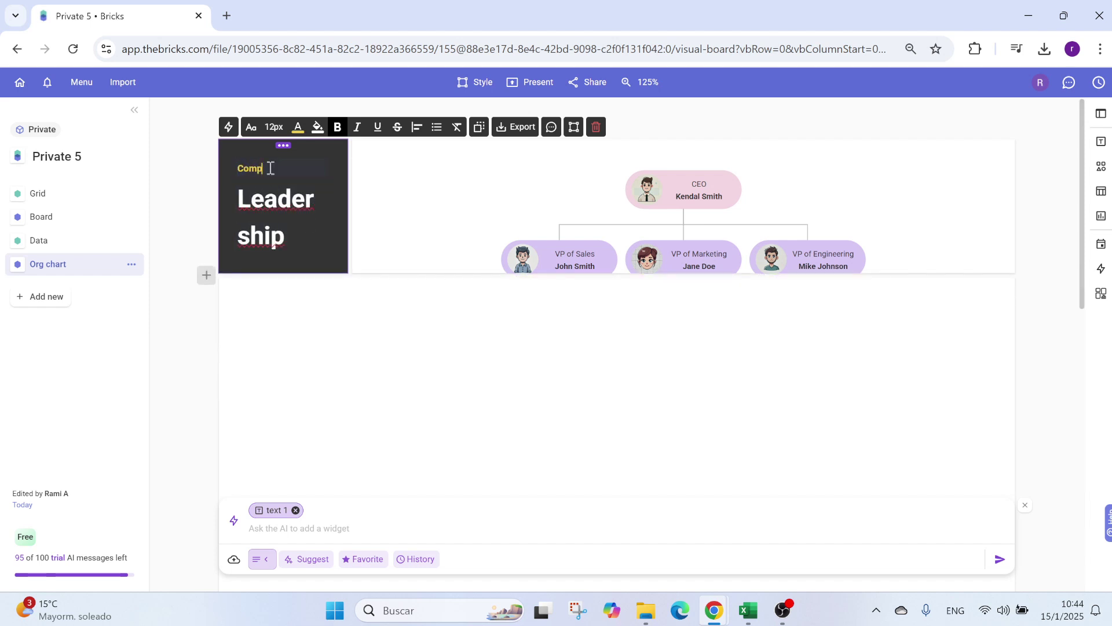
pyautogui.write('any 1')
pyautogui.click(406, 270)
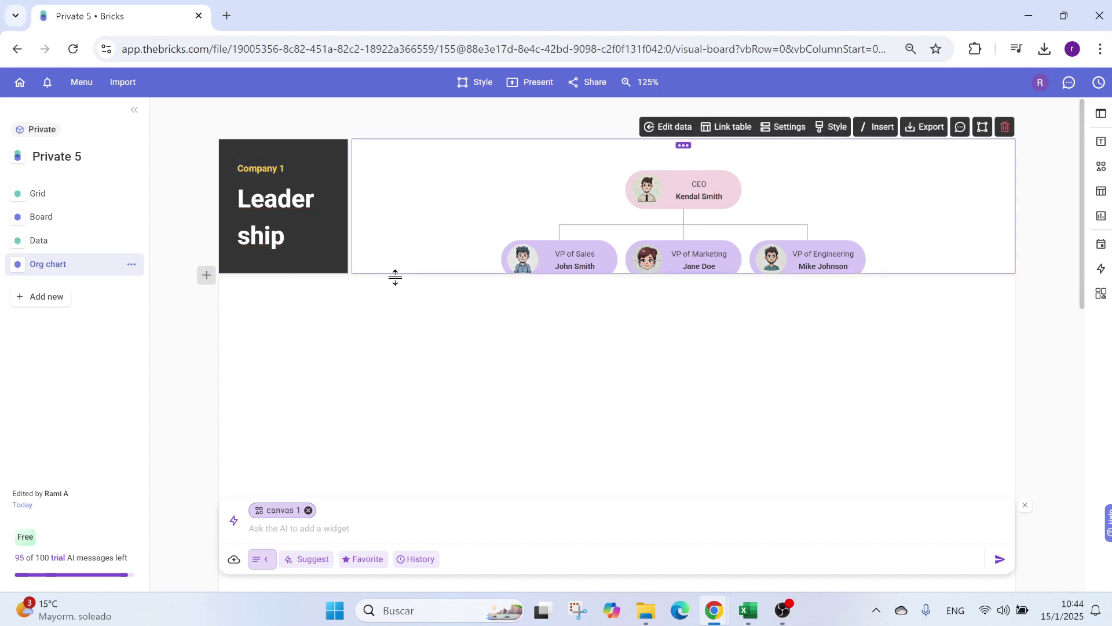
# Step: Extend the org chart canvas downward so the CEO and VP cards fit fully inside
pyautogui.moveTo(395, 274); pyautogui.dragTo(385, 315)
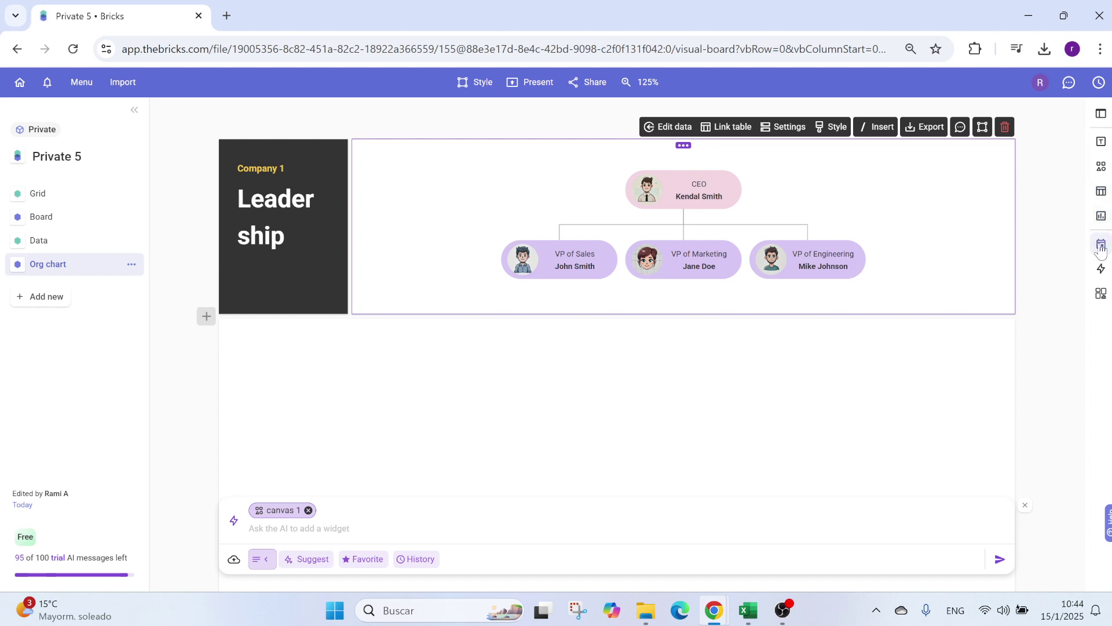
pyautogui.click(643, 175)
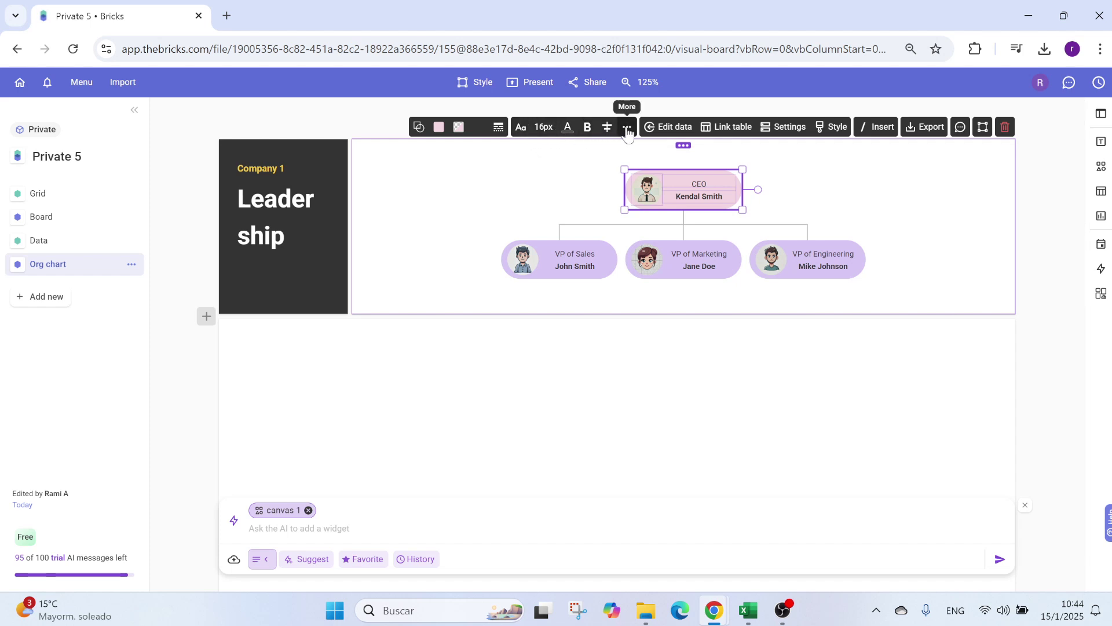
pyautogui.click(566, 174)
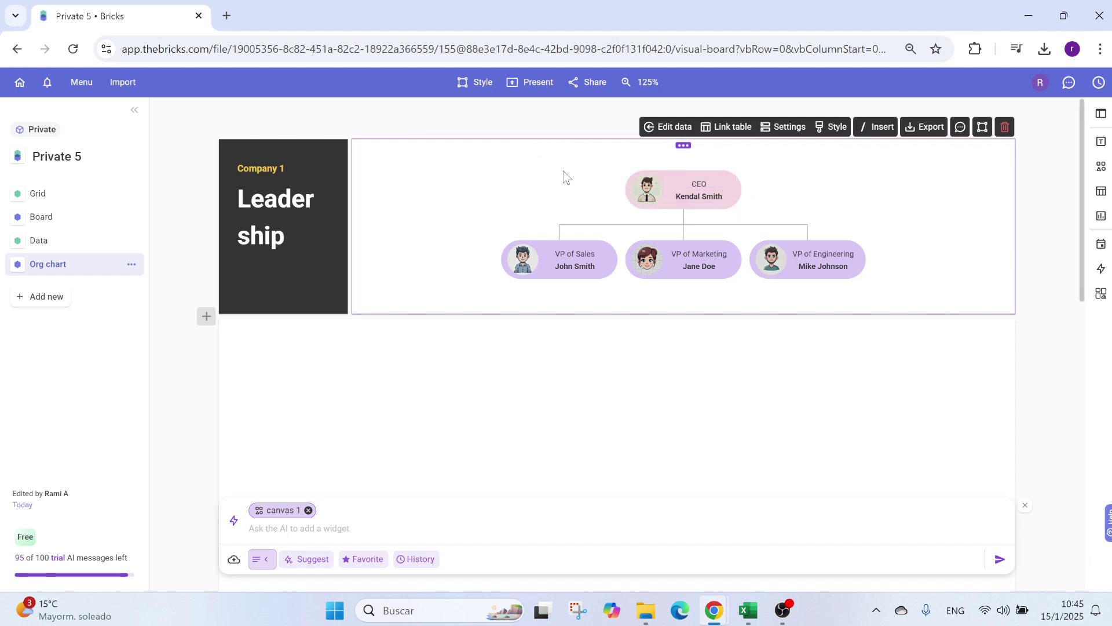
pyautogui.click(592, 86)
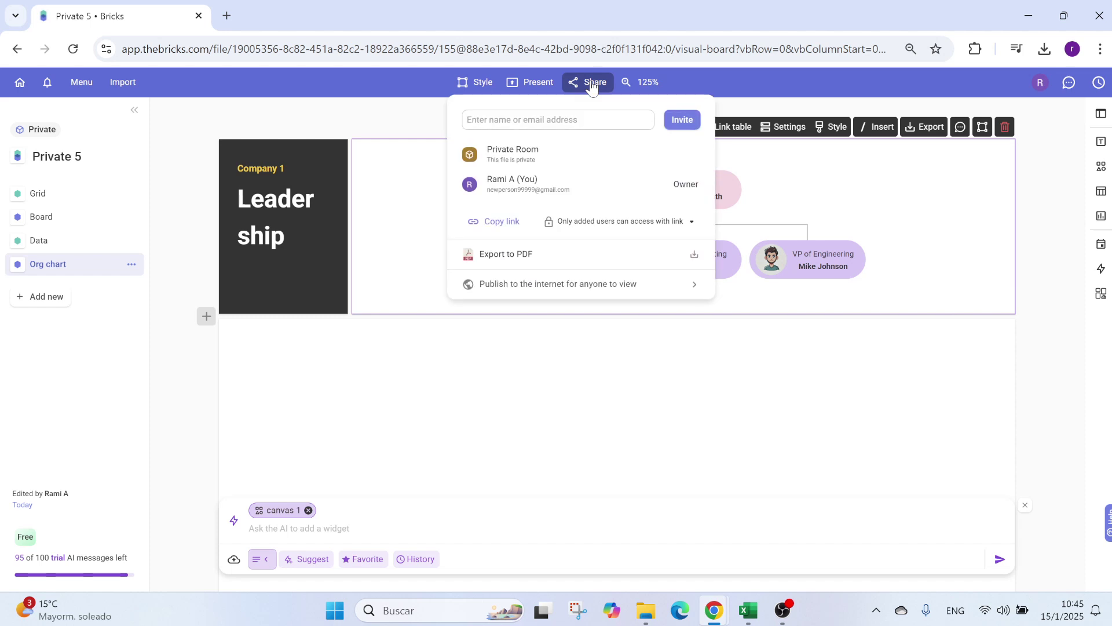
pyautogui.click(499, 119)
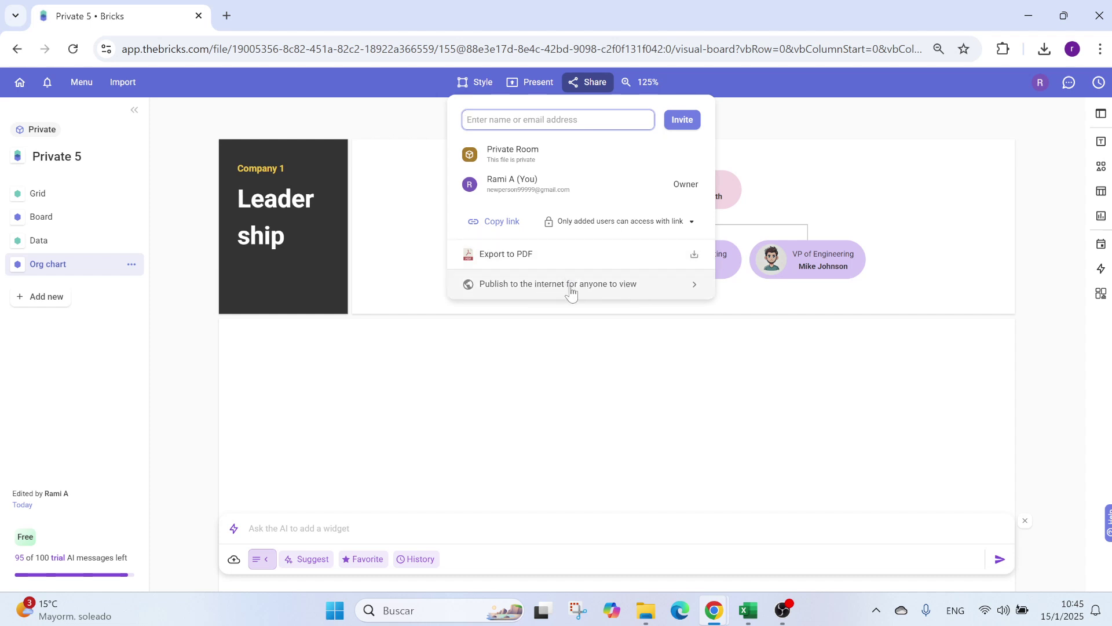
pyautogui.click(529, 82)
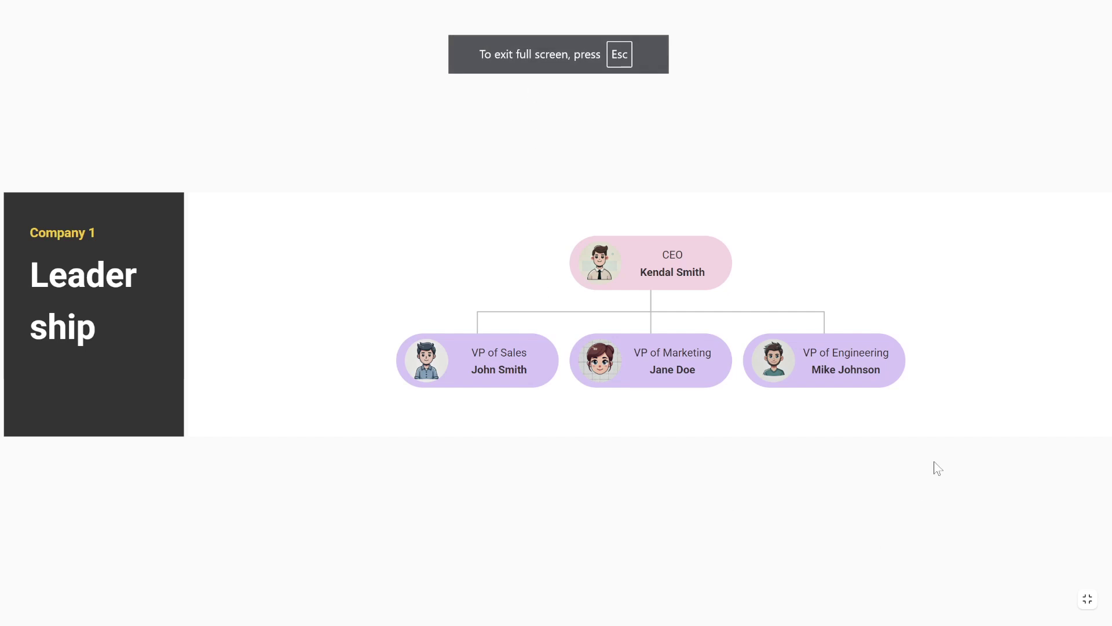
pyautogui.press('Escape')
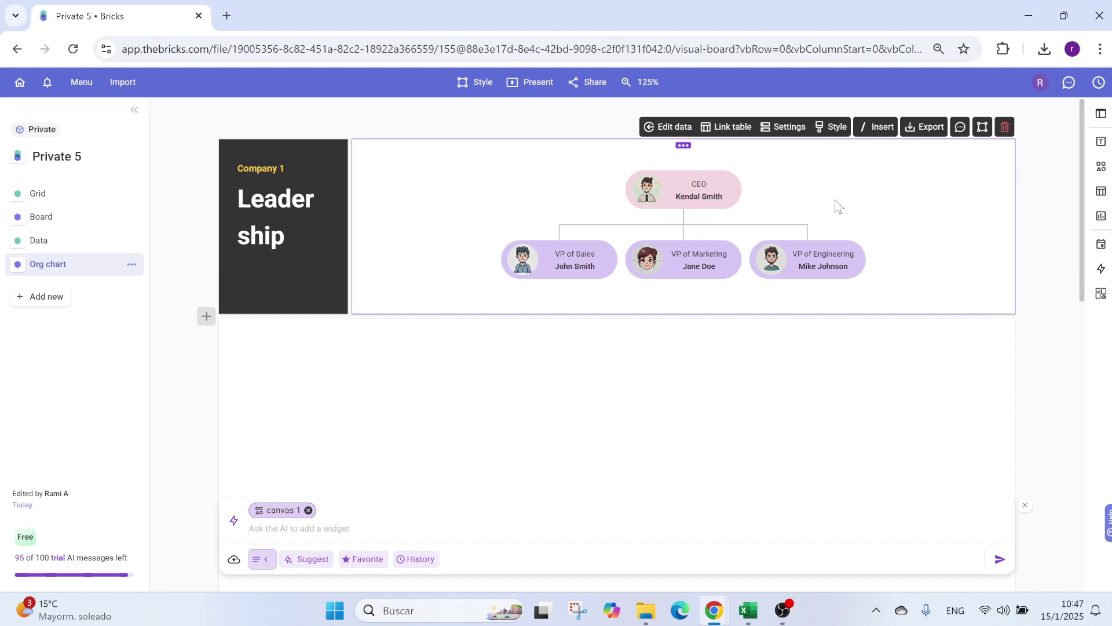
# Step: Insert a text box reading "the man" and place it at the CEO node's left
pyautogui.click(880, 128)
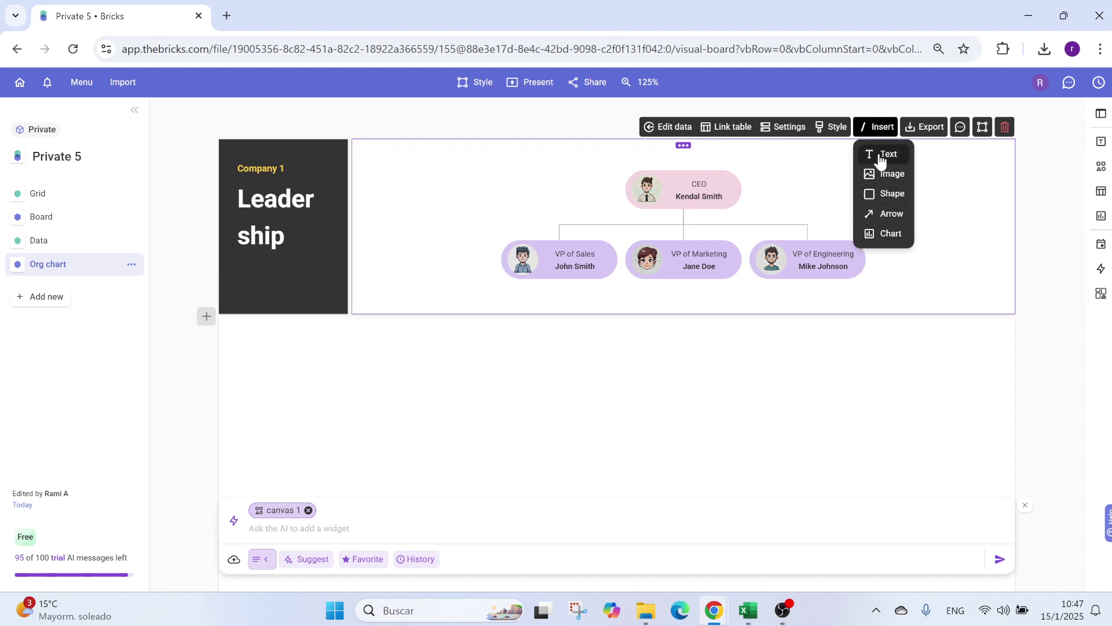
pyautogui.click(885, 154)
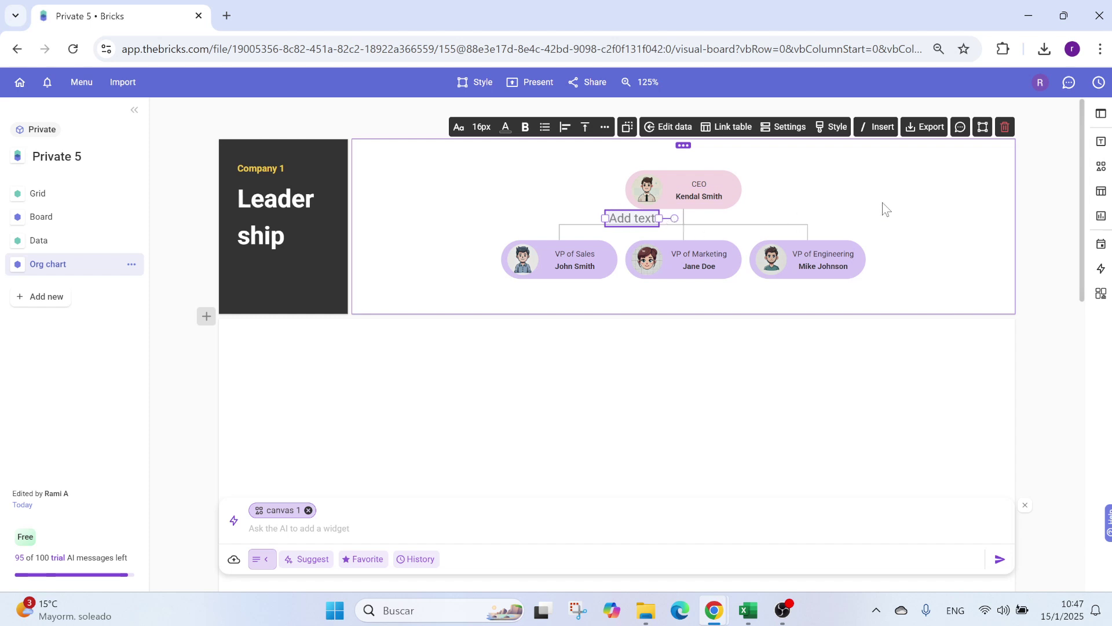
pyautogui.write('the man')
pyautogui.click(590, 181)
pyautogui.click(632, 216)
pyautogui.moveTo(632, 216); pyautogui.dragTo(738, 178)
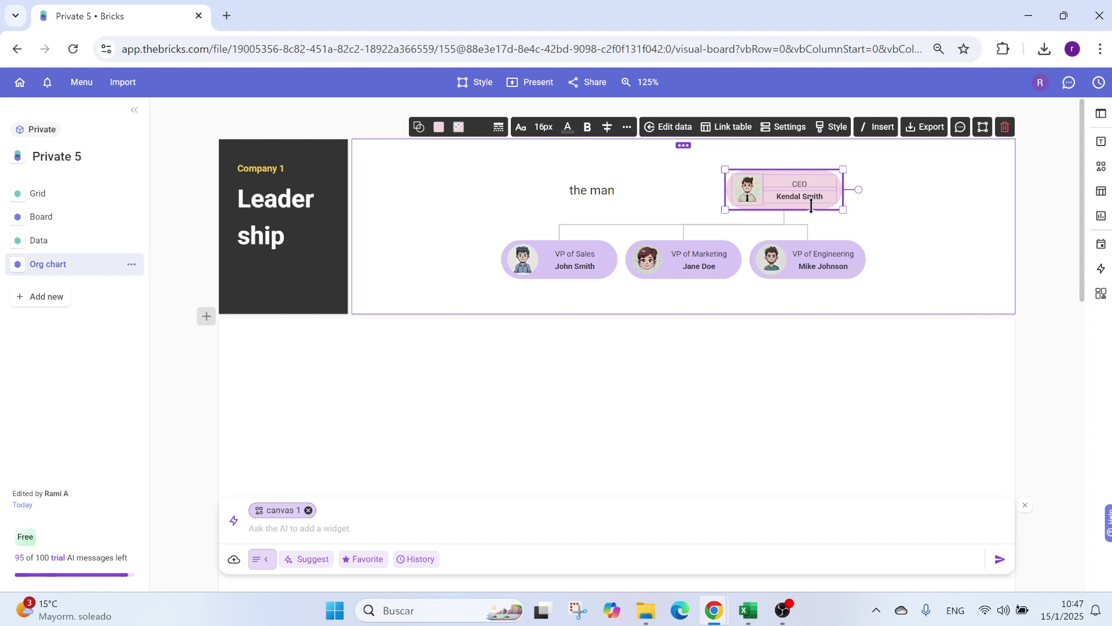
pyautogui.hotkey('ctrl', 'z')
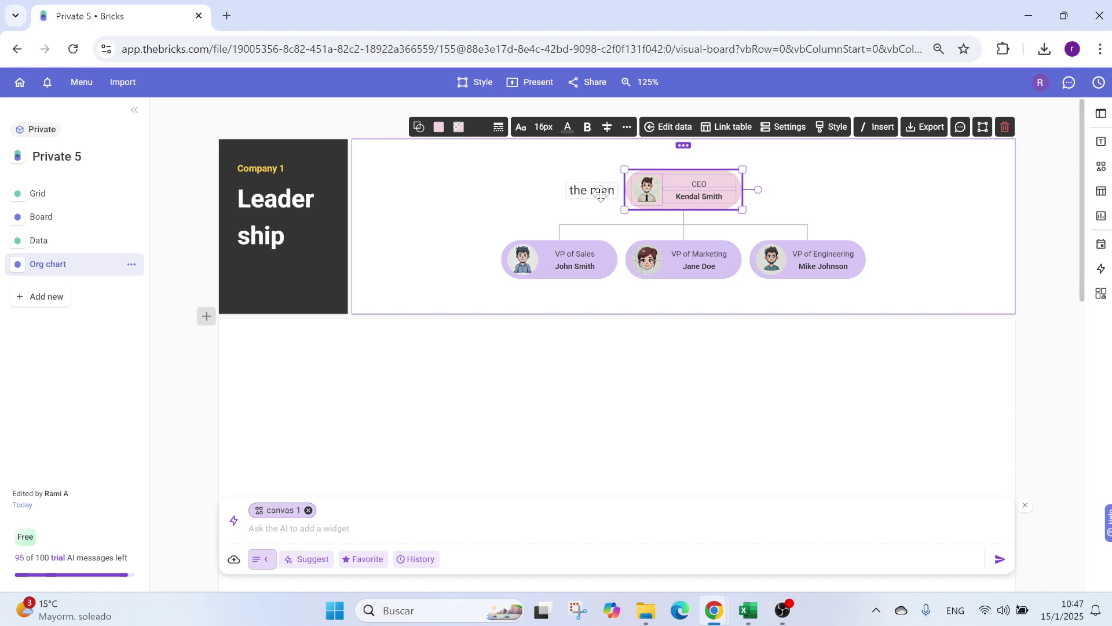
# Step: Group the "the man" label with the CEO node and drag the pair right
pyautogui.keyDown('shift'); pyautogui.click(600, 194); pyautogui.keyUp('shift')
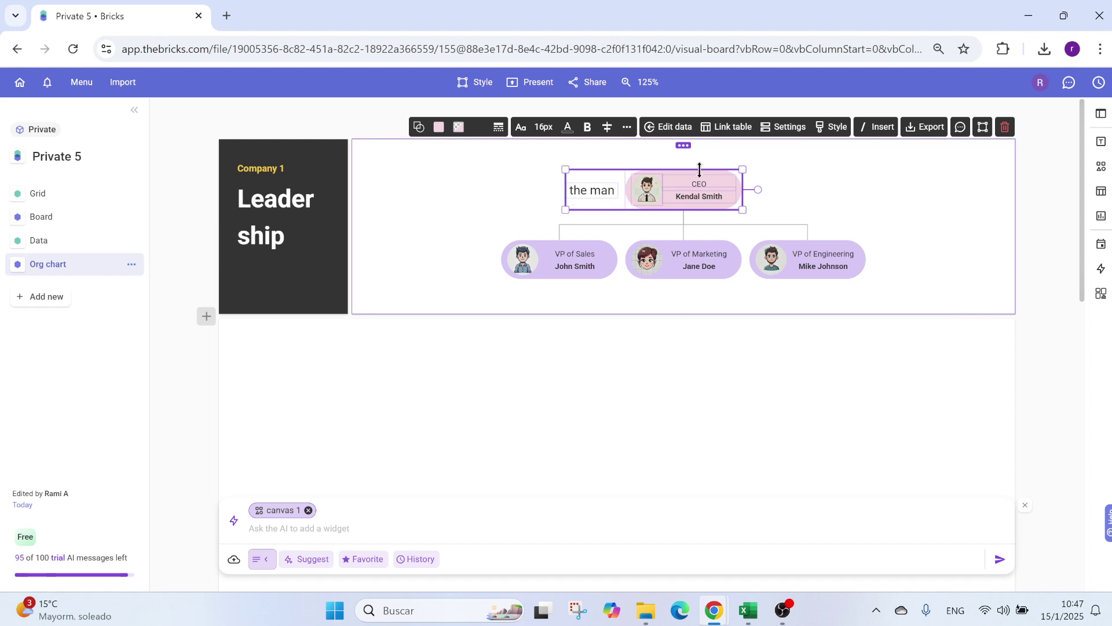
pyautogui.rightClick(621, 182)
pyautogui.click(660, 196)
pyautogui.moveTo(617, 178); pyautogui.dragTo(793, 176)
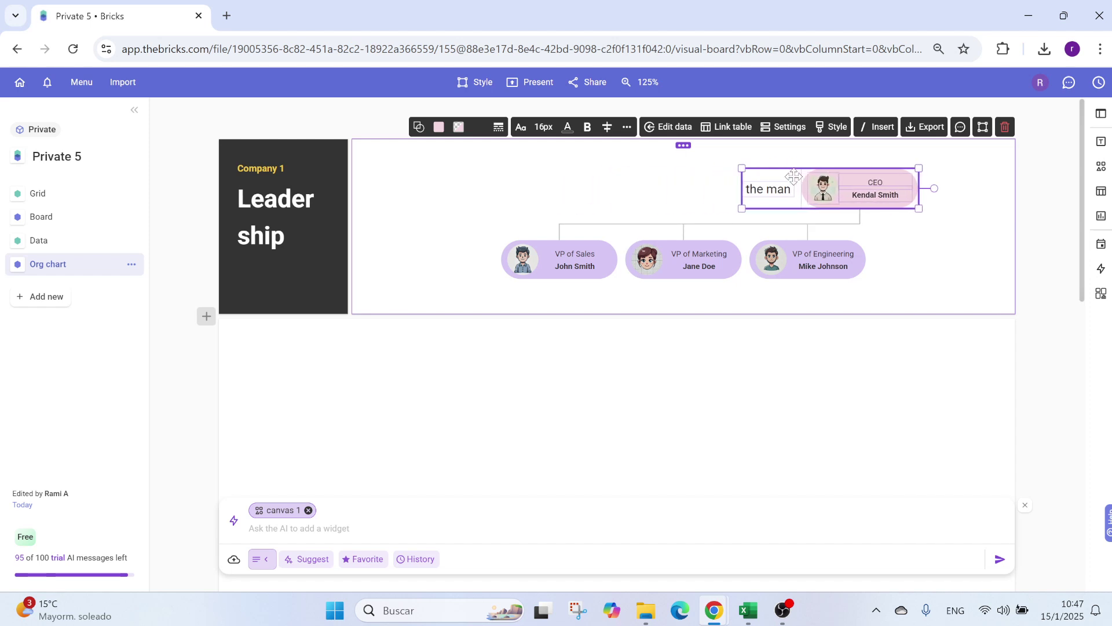